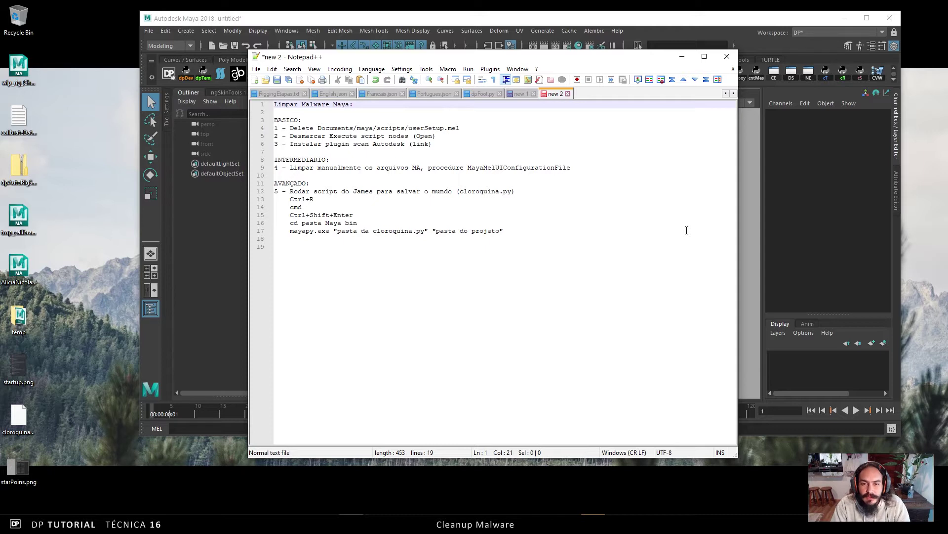
- Bookmark the BASICO, INTERMEDIARIO and AVANÇADO heading lines in the malware cleanup notes, and place the cursor on the userSetup.mel line
{"action": "left_click", "coordinate": [269, 120]}
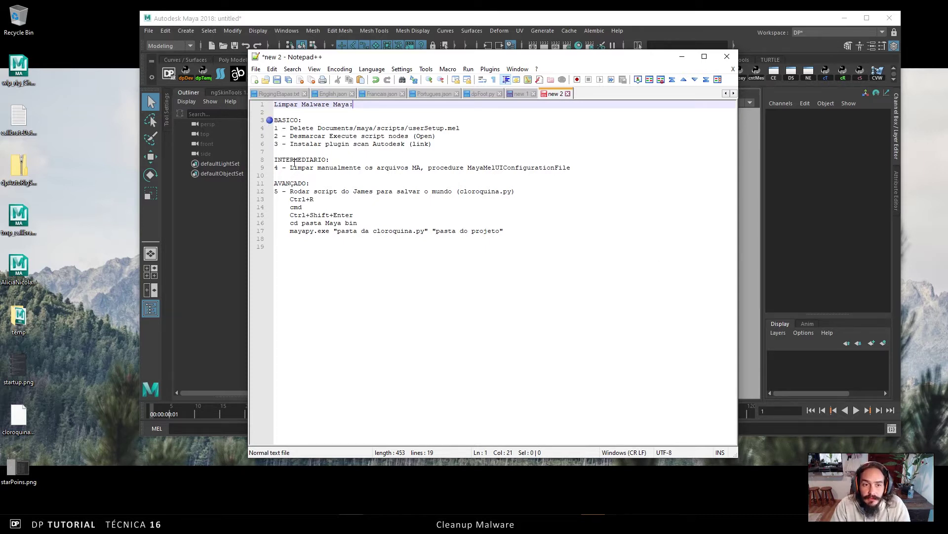
{"action": "left_click", "coordinate": [269, 160]}
{"action": "left_click", "coordinate": [269, 183]}
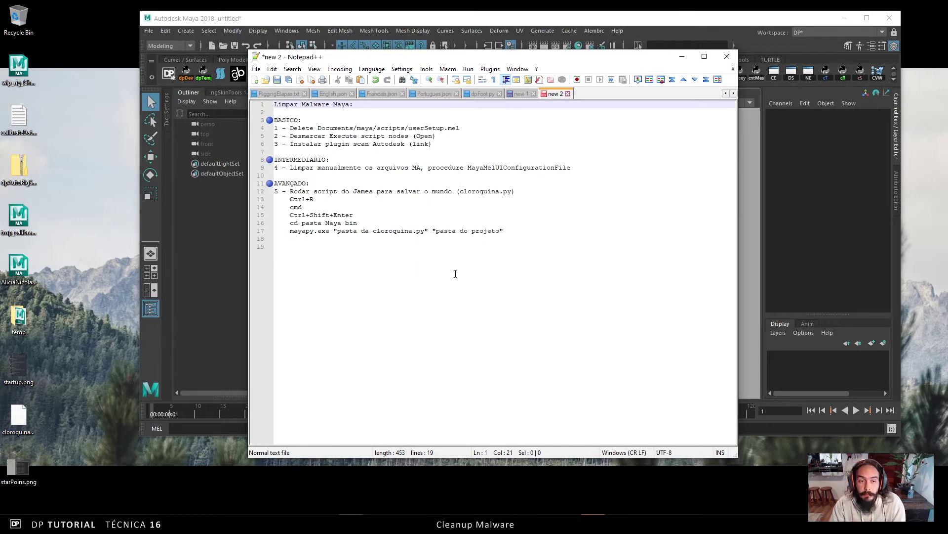
{"action": "left_click", "coordinate": [407, 121]}
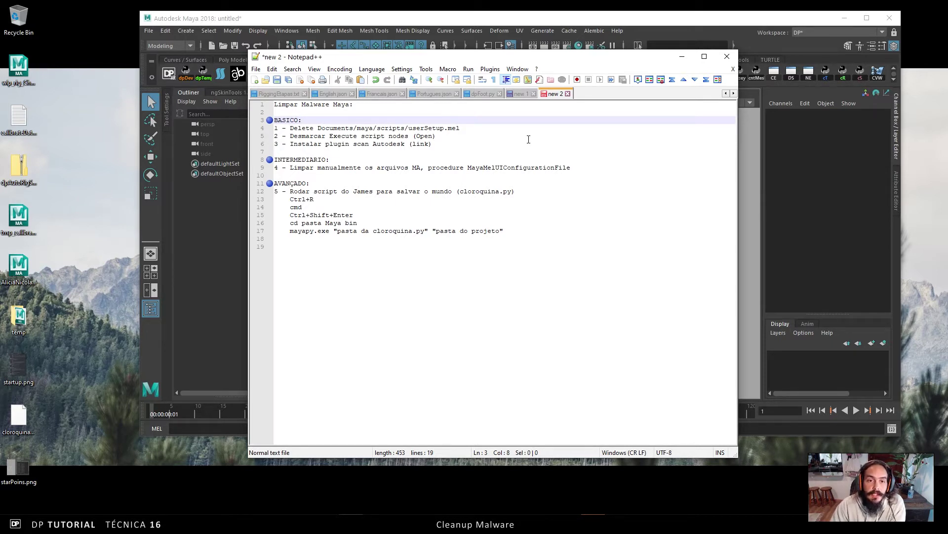
{"action": "left_click", "coordinate": [476, 126]}
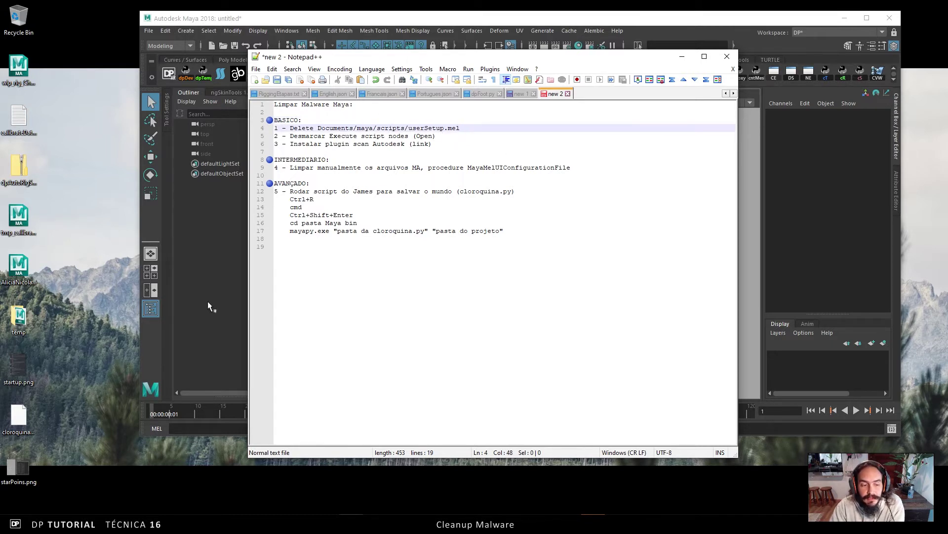
- Open the Documents/maya/scripts folder in a new File Explorer window
{"action": "left_click", "coordinate": [84, 522]}
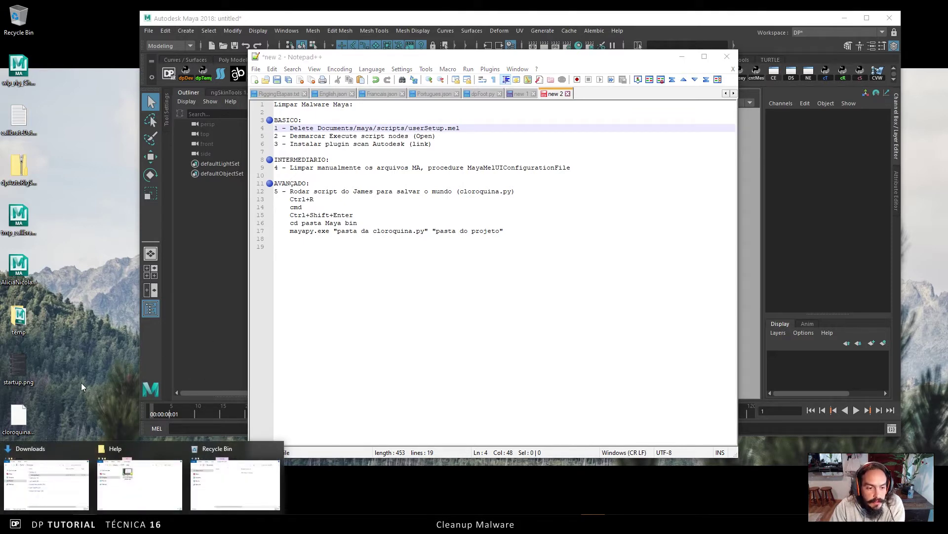
{"action": "left_click", "coordinate": [82, 366]}
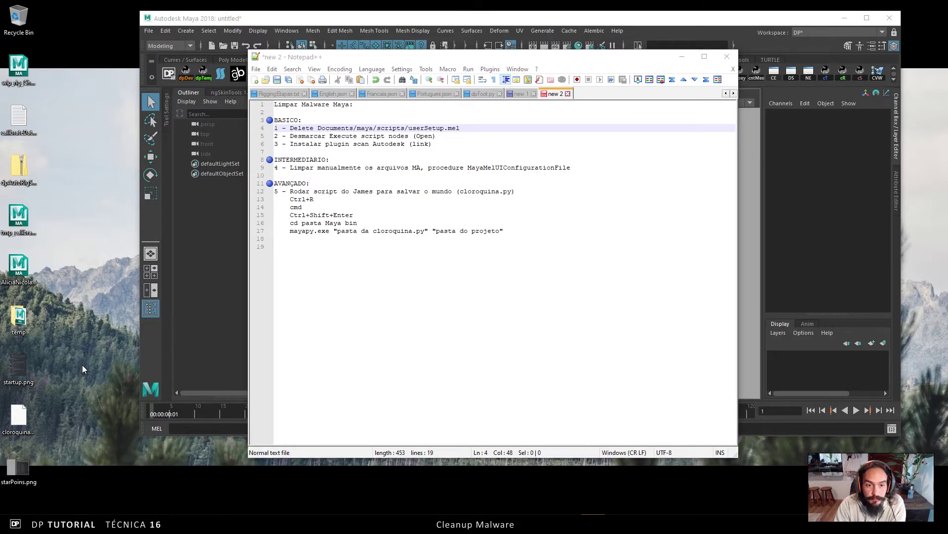
{"action": "key", "text": "super+e"}
{"action": "left_click", "coordinate": [204, 185]}
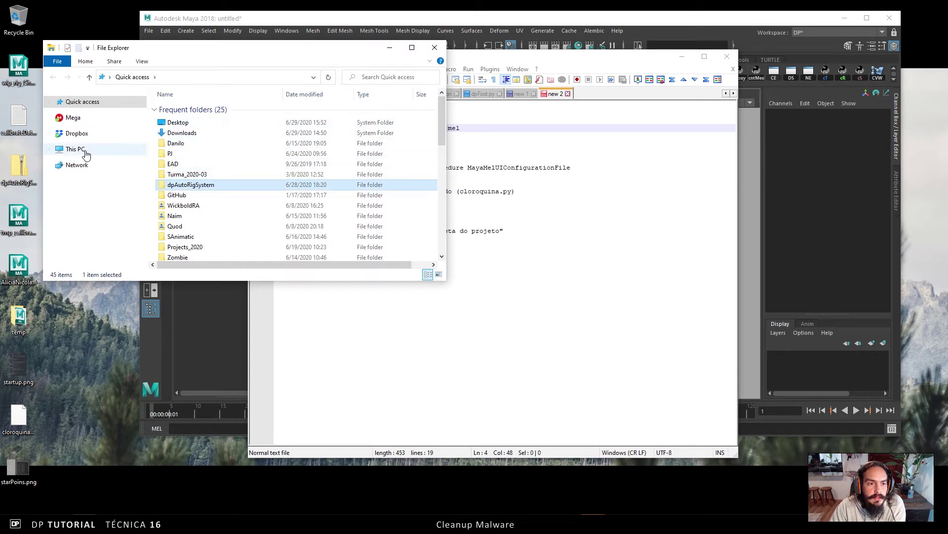
{"action": "left_click", "coordinate": [77, 148]}
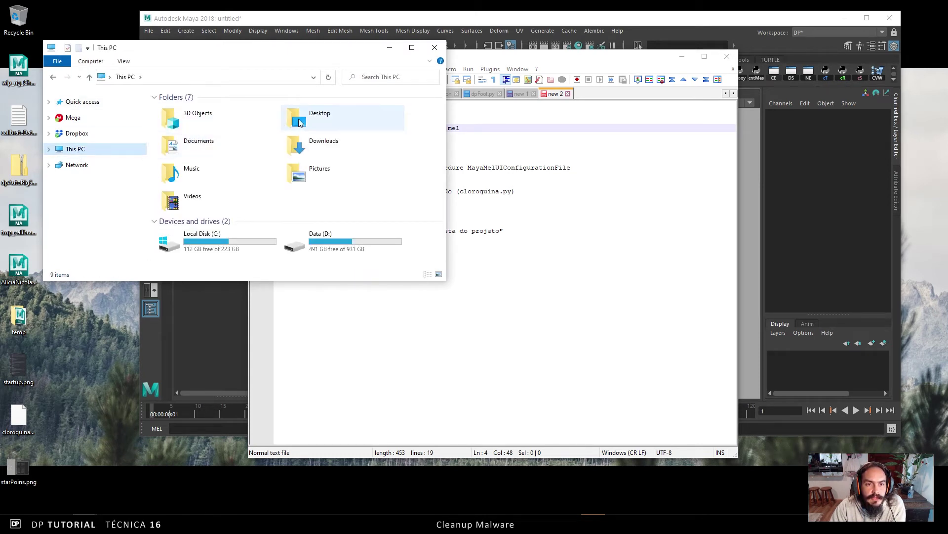
{"action": "double_click", "coordinate": [300, 119]}
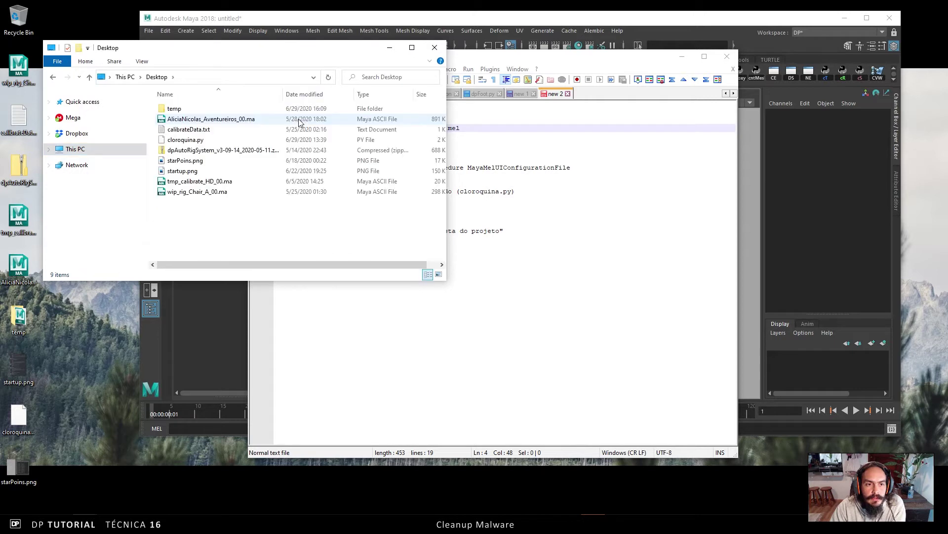
{"action": "left_click", "coordinate": [126, 77]}
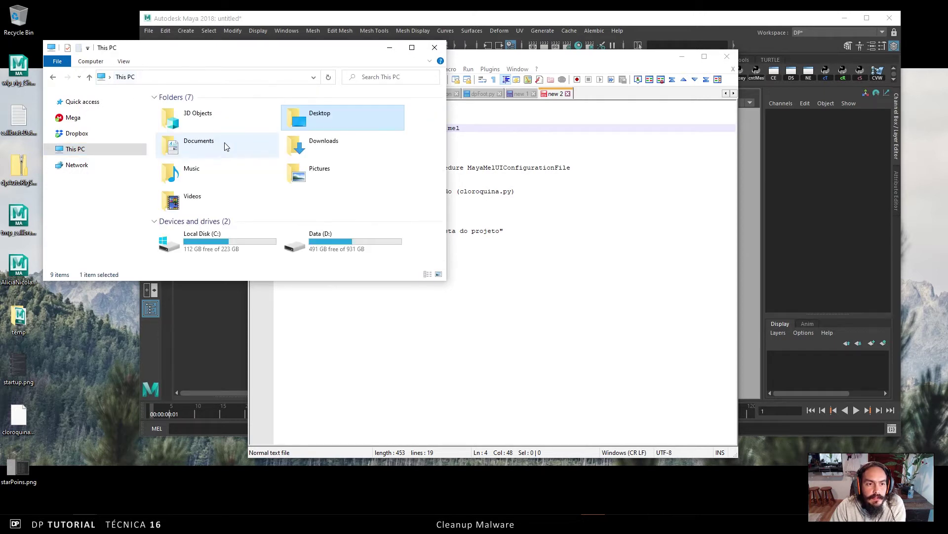
{"action": "double_click", "coordinate": [198, 143]}
{"action": "double_click", "coordinate": [191, 120]}
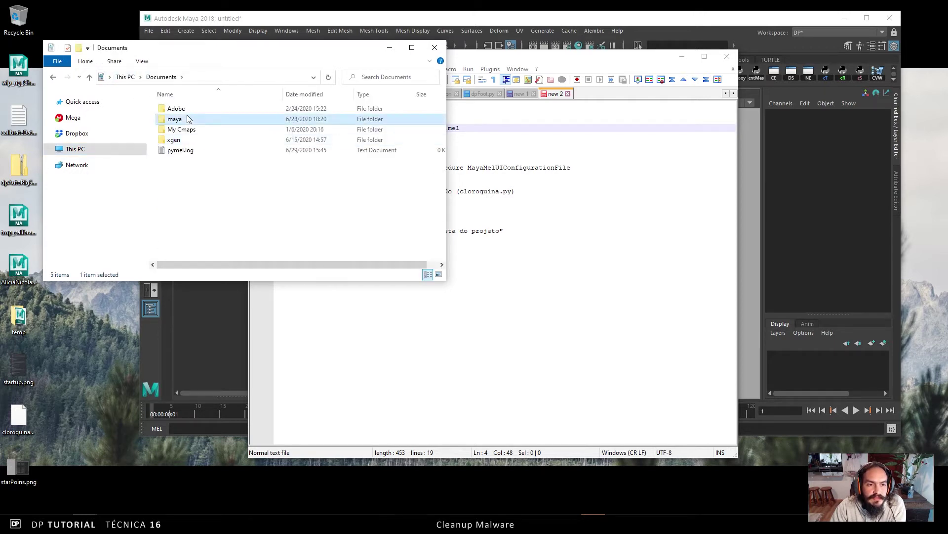
{"action": "double_click", "coordinate": [200, 151]}
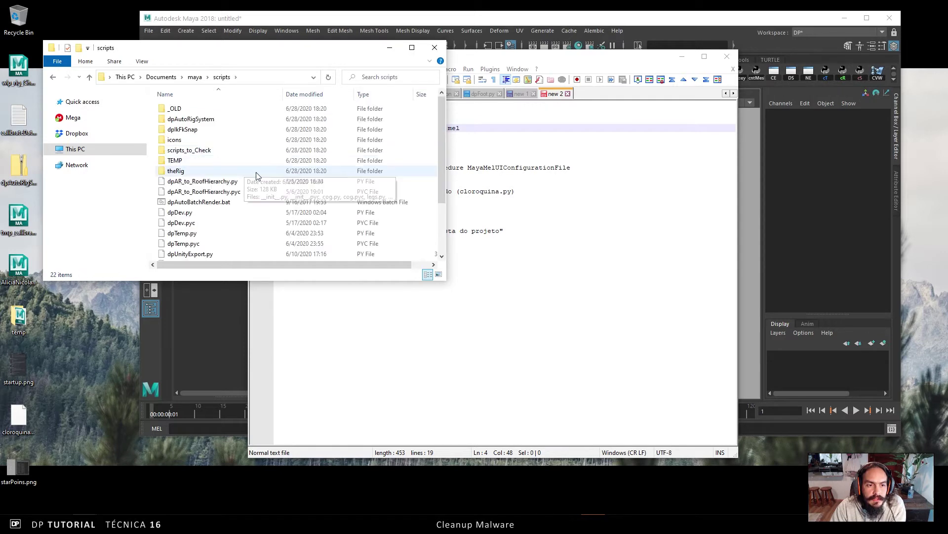
- Delete userSetup.mel from the scripts folder and minimize the File Explorer window
{"action": "scroll", "coordinate": [255, 175], "scroll_direction": "down", "scroll_amount": 1}
{"action": "left_click", "coordinate": [192, 255]}
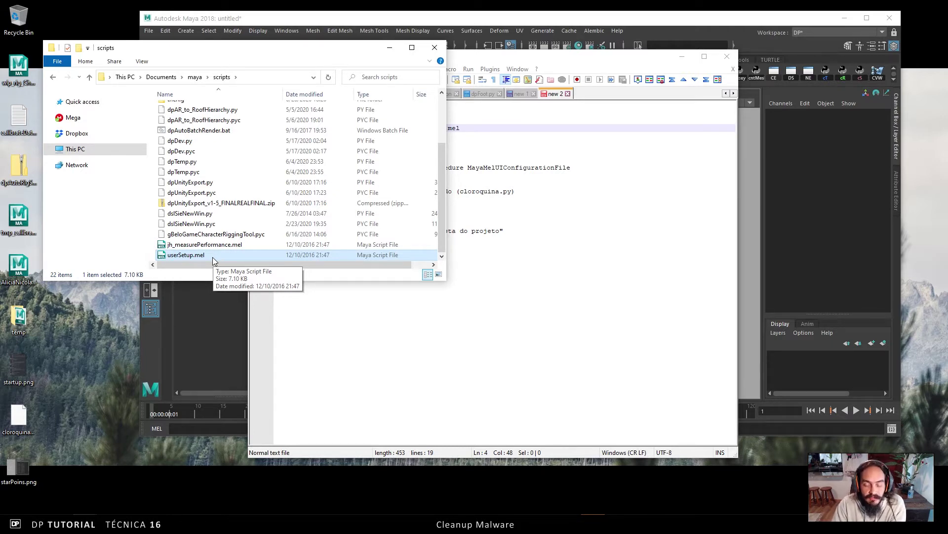
{"action": "key", "text": "Delete"}
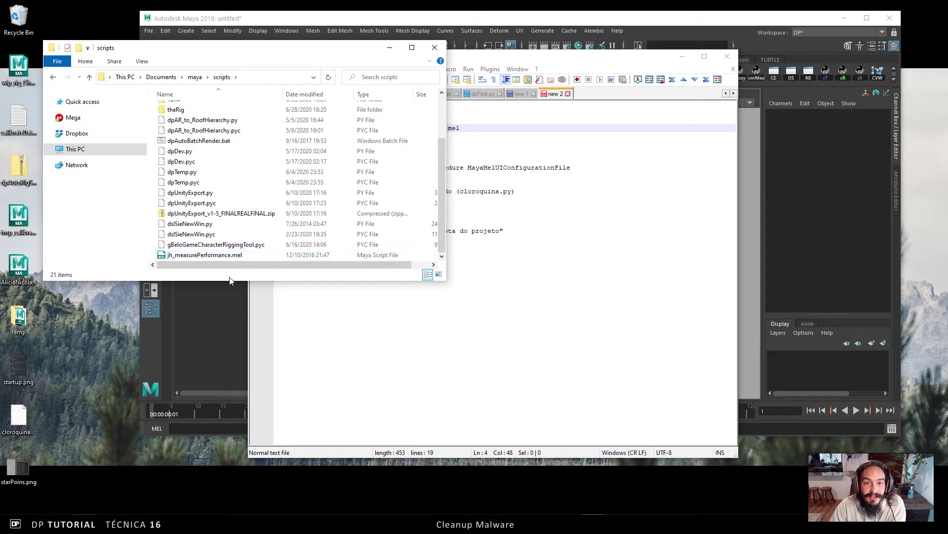
{"action": "left_click", "coordinate": [390, 47]}
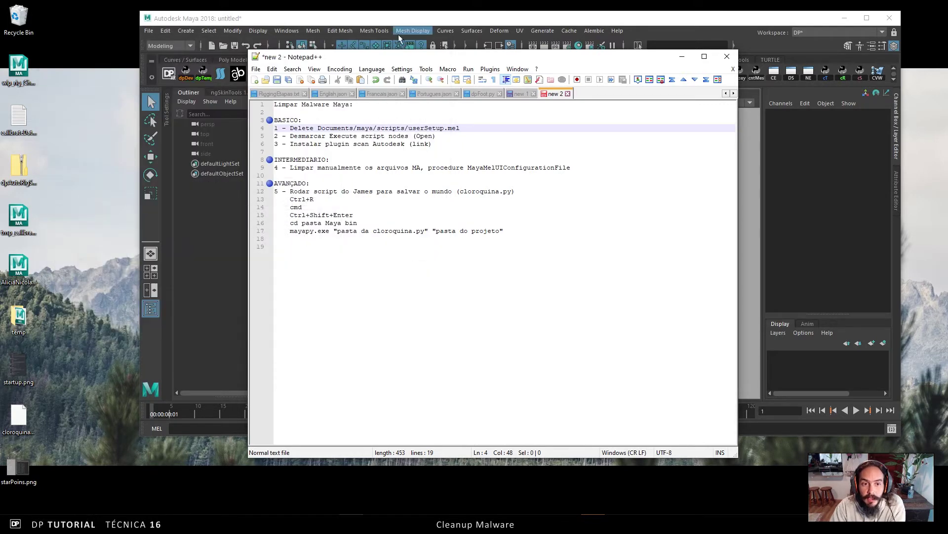
- Switch to Maya and examine the Execute script nodes setting in the Open Scene options, closing them without saving
{"action": "left_click", "coordinate": [451, 133]}
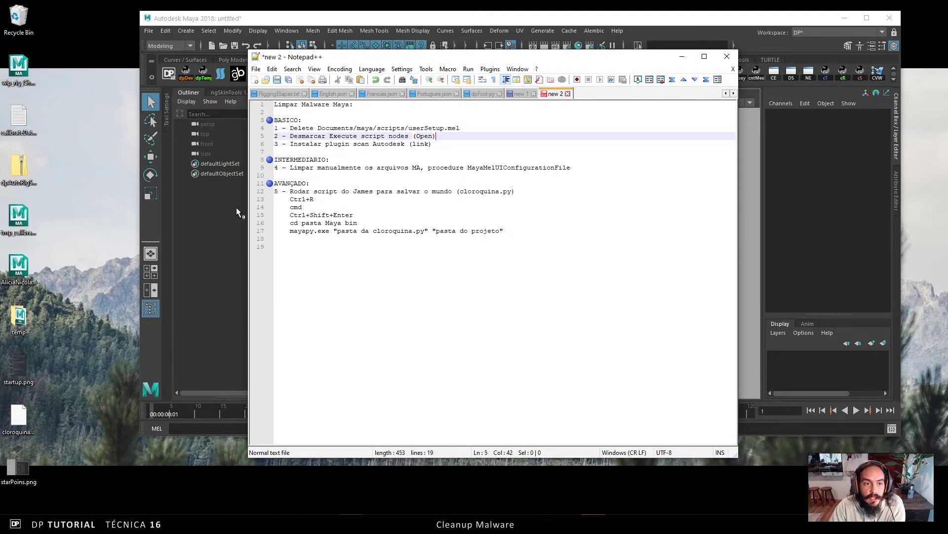
{"action": "left_click", "coordinate": [218, 204]}
{"action": "left_click", "coordinate": [149, 31]}
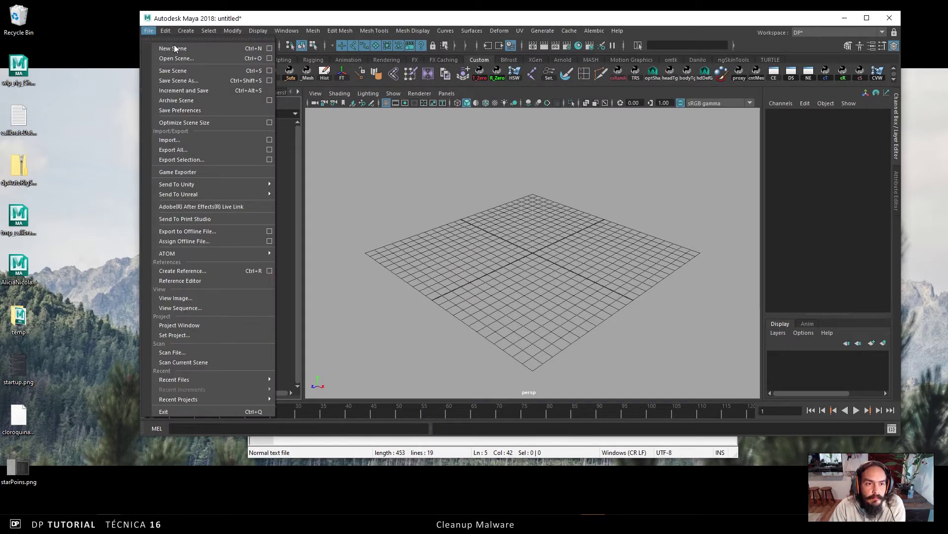
{"action": "left_click", "coordinate": [269, 58]}
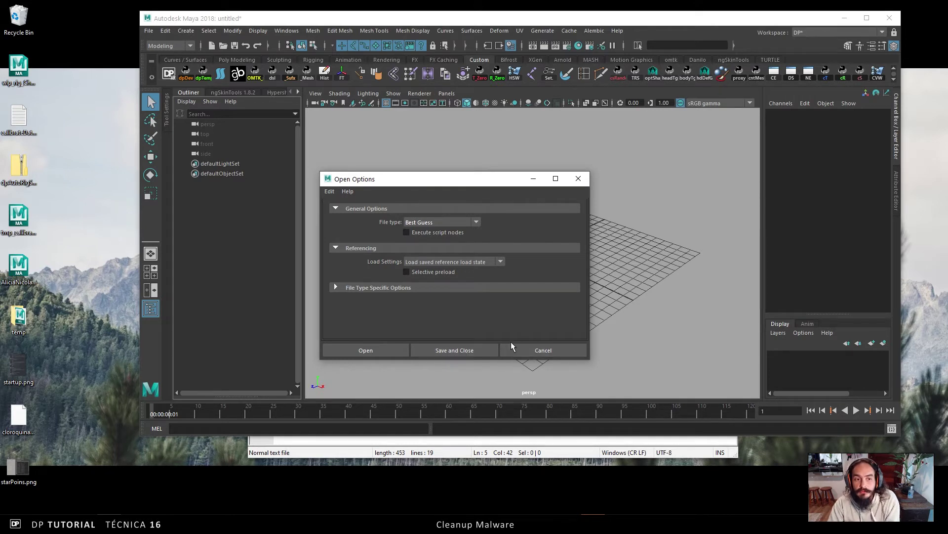
{"action": "left_click", "coordinate": [577, 178]}
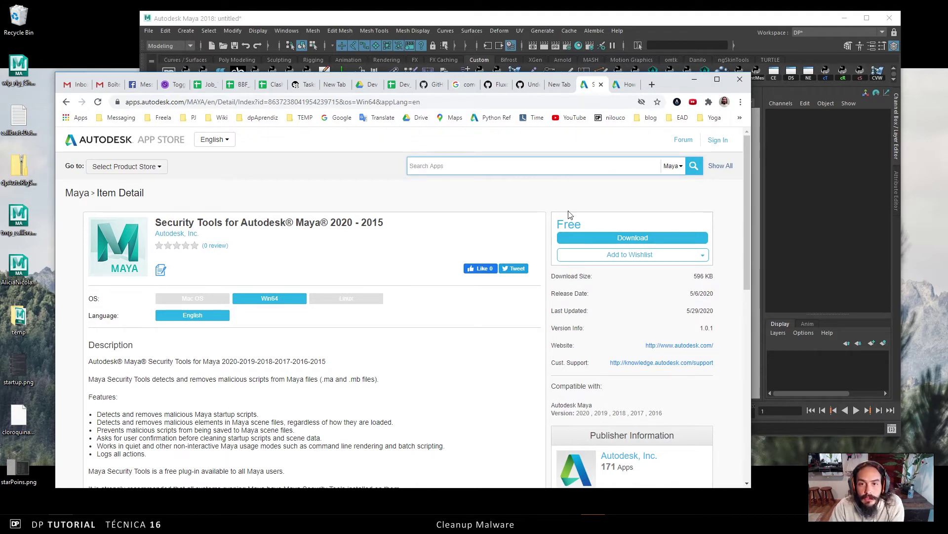
- Minimize the browser and check in Maya's Plug-in Manager whether MayaScanner.py and MayaScannerCB.py are set to Loaded and Auto load
{"action": "left_click", "coordinate": [694, 79]}
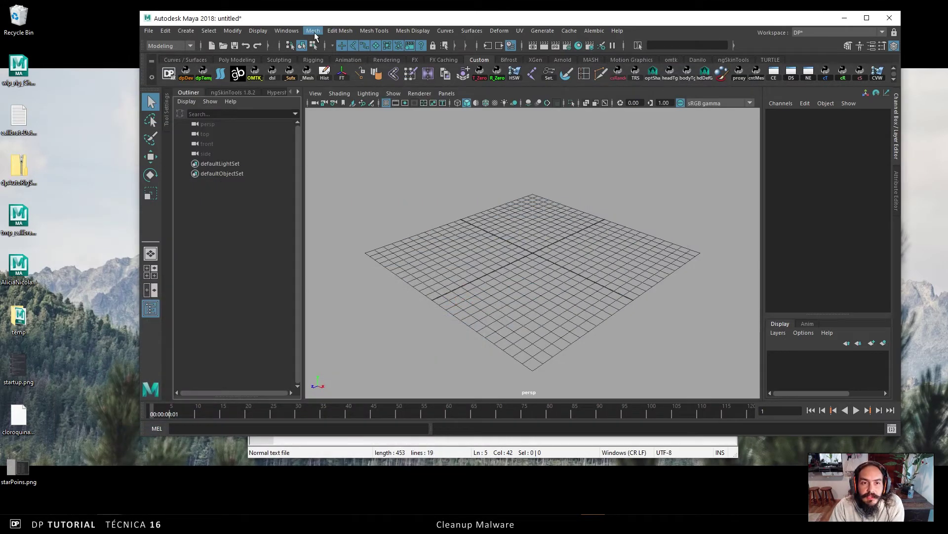
{"action": "left_click", "coordinate": [286, 31]}
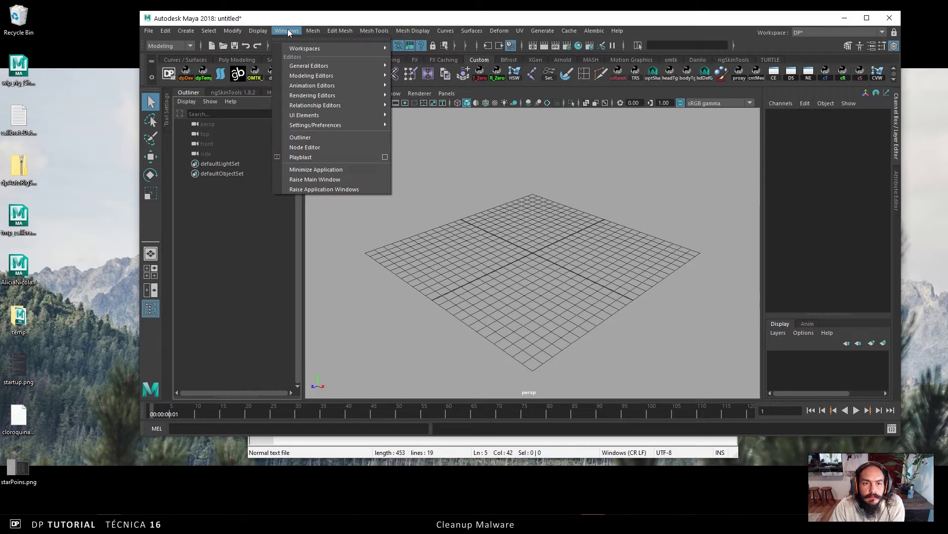
{"action": "mouse_move", "coordinate": [328, 125]}
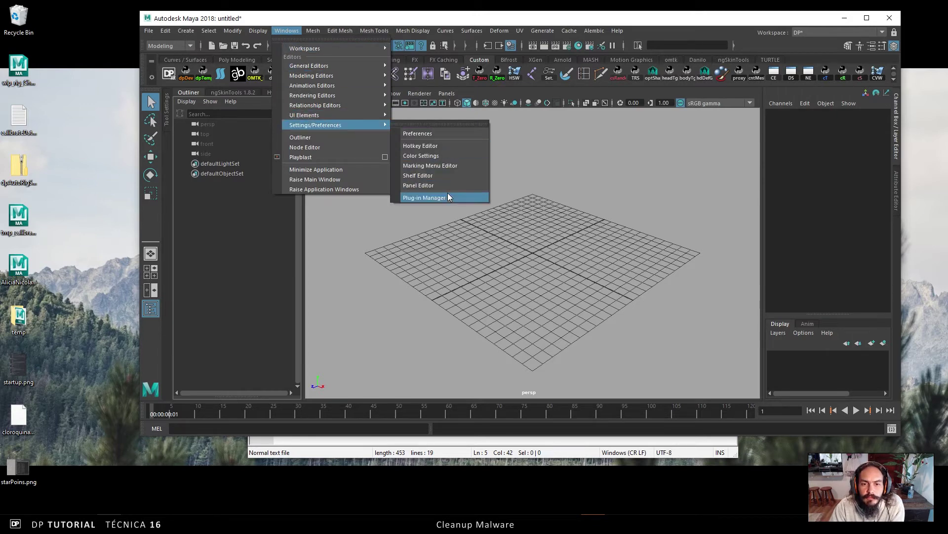
{"action": "left_click", "coordinate": [465, 197]}
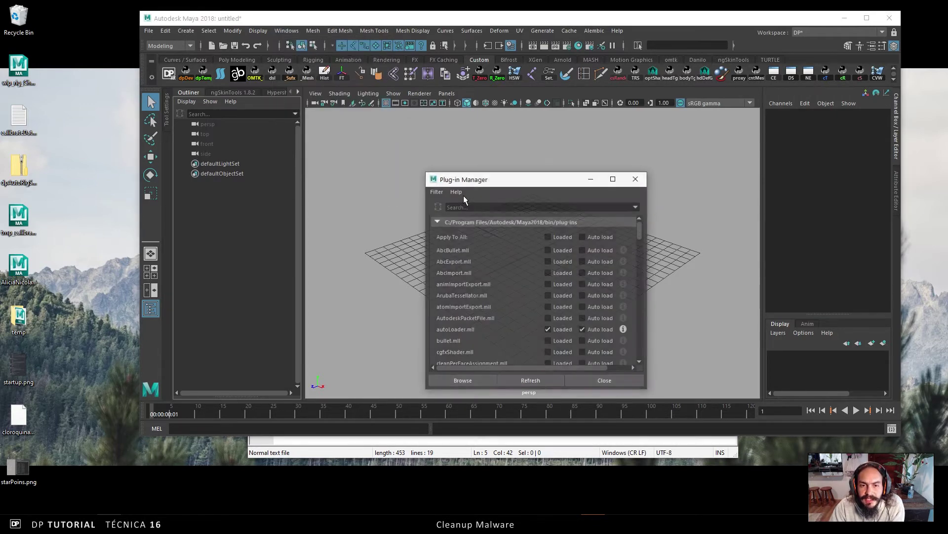
{"action": "scroll", "coordinate": [518, 269], "scroll_direction": "down", "scroll_amount": 3}
{"action": "scroll", "coordinate": [517, 267], "scroll_direction": "down", "scroll_amount": 15}
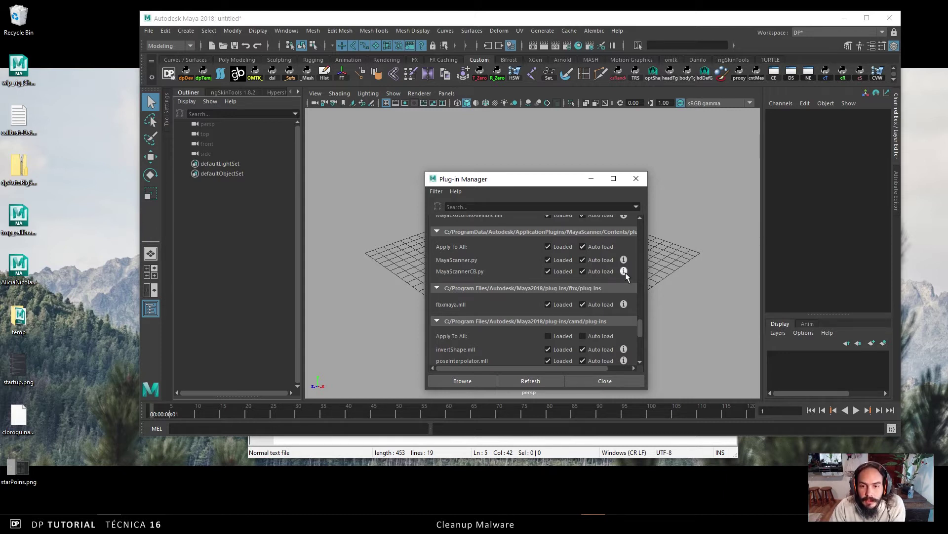
{"action": "left_click", "coordinate": [636, 178]}
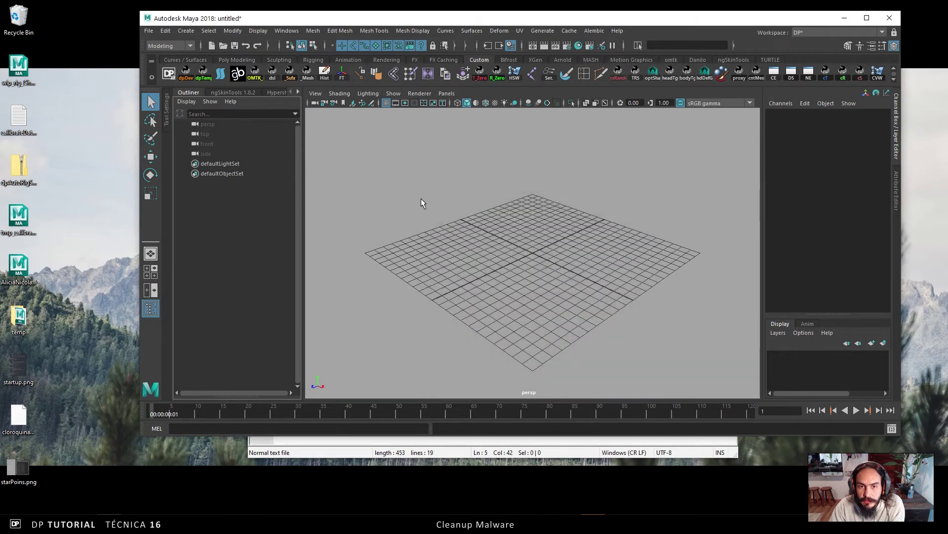
- Open tmp_calibrate_HD_00.ma from the Desktop without saving the changes to the untitled scene
{"action": "left_click", "coordinate": [147, 30]}
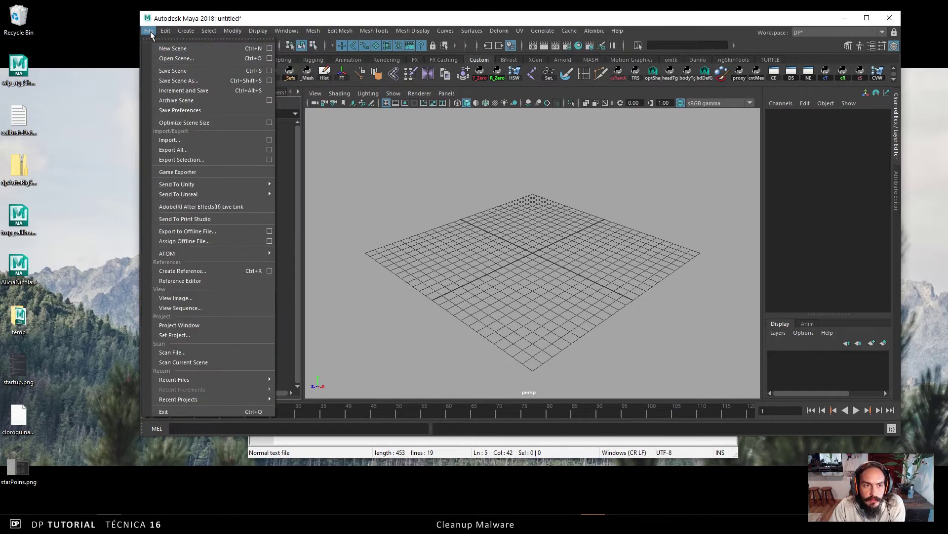
{"action": "left_click", "coordinate": [169, 58]}
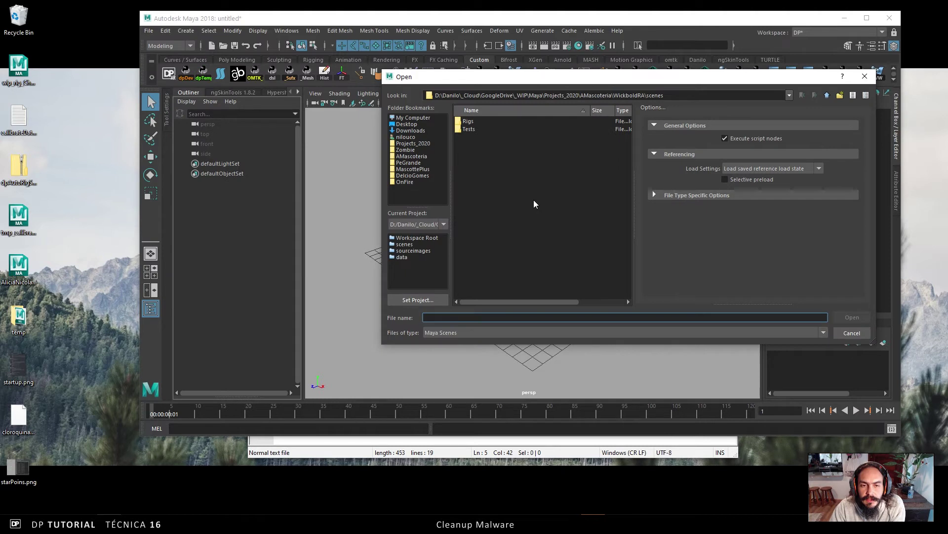
{"action": "left_click", "coordinate": [405, 119]}
{"action": "left_click", "coordinate": [405, 124]}
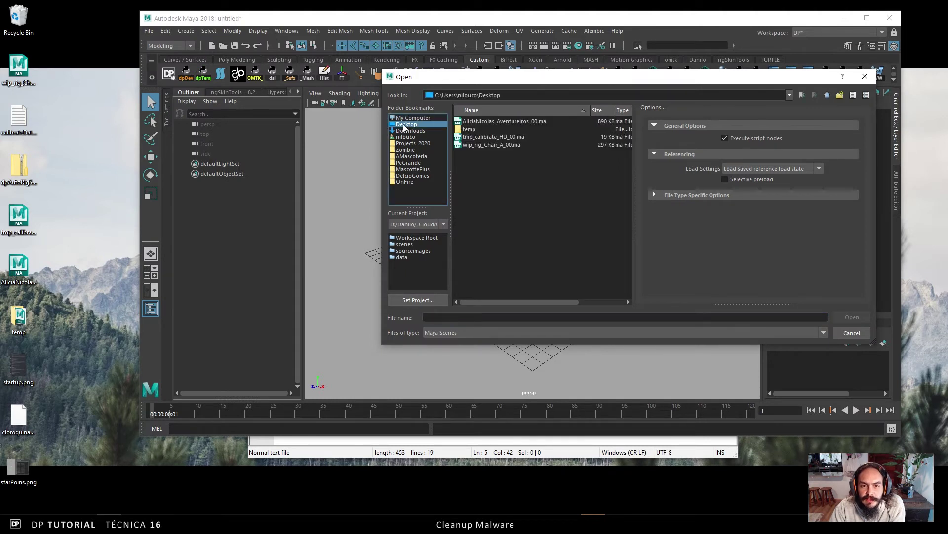
{"action": "left_click", "coordinate": [505, 139]}
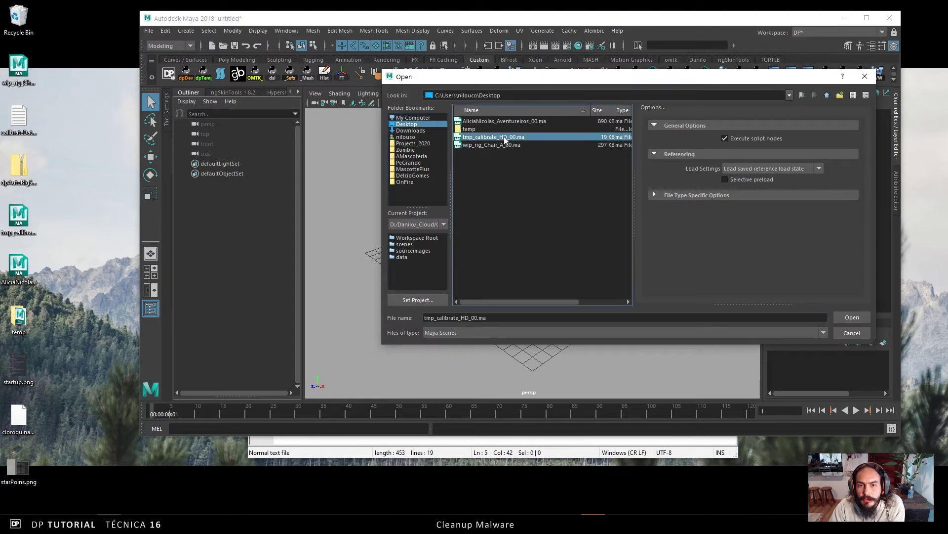
{"action": "left_click", "coordinate": [852, 317]}
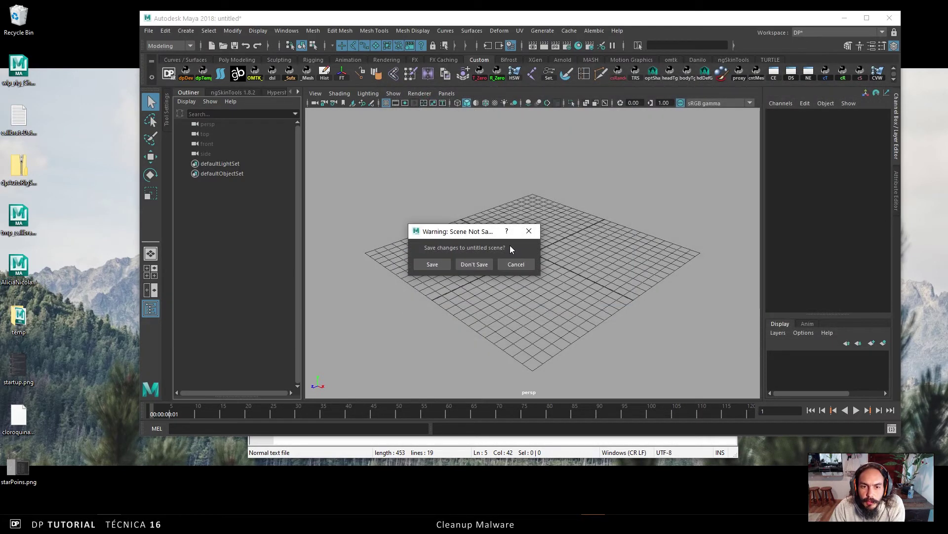
{"action": "left_click", "coordinate": [476, 263]}
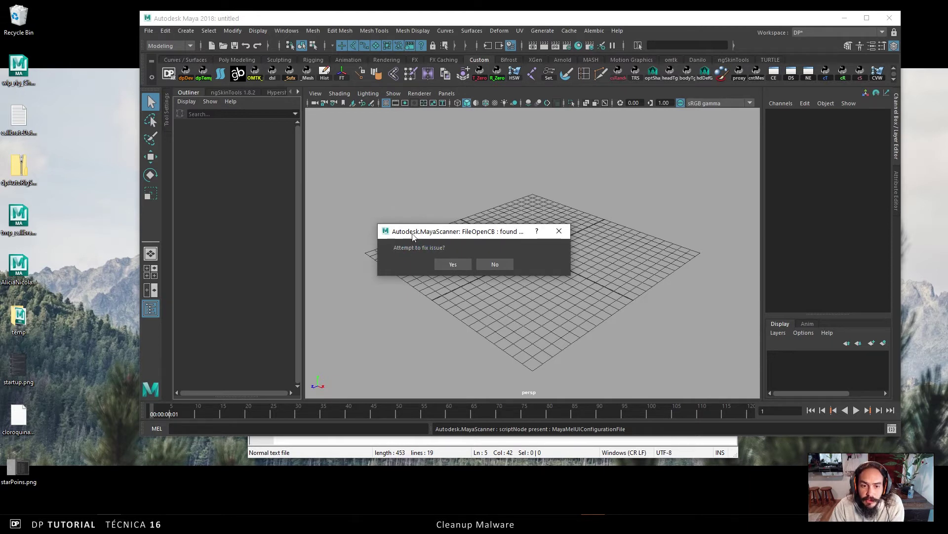
- Let MayaScanner attempt to fix the scene issue, dismiss its recommendation dialog and quit Maya
{"action": "left_click", "coordinate": [452, 264]}
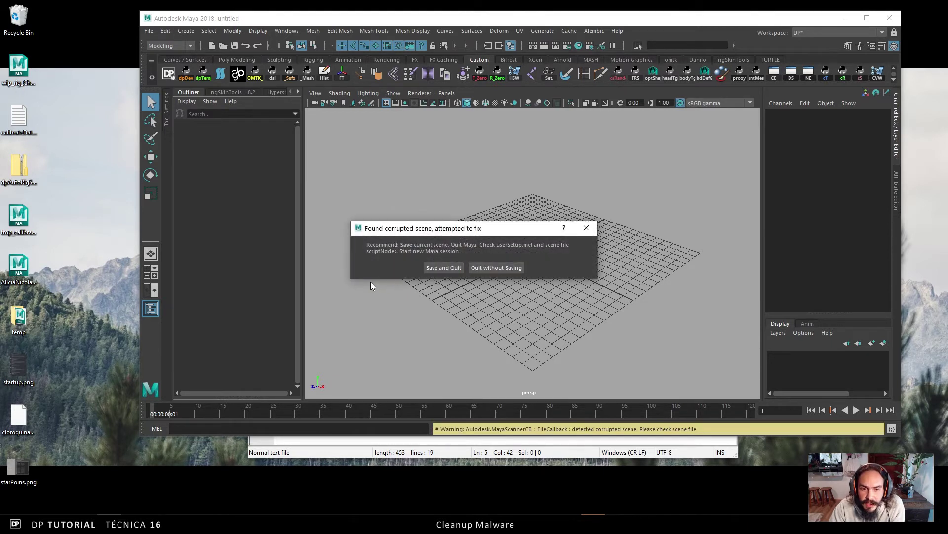
{"action": "left_click", "coordinate": [442, 269]}
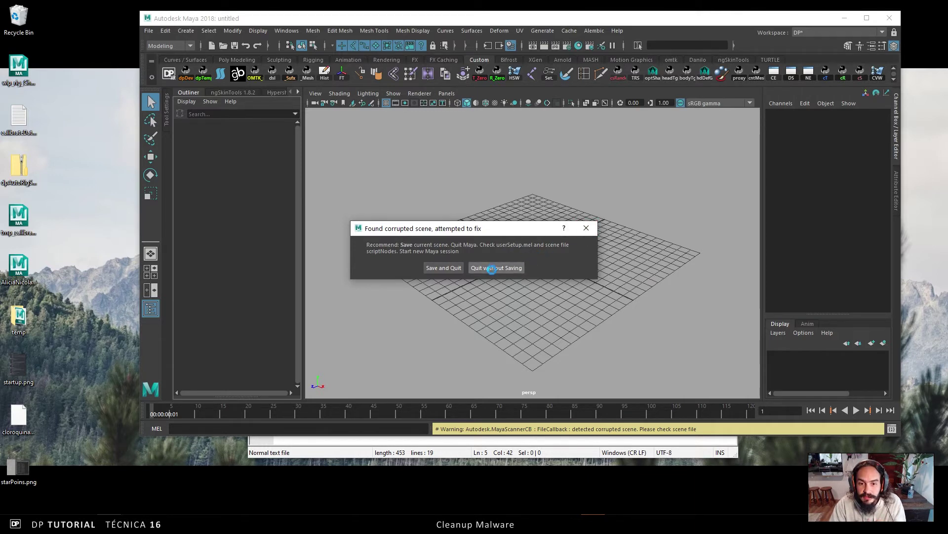
{"action": "left_click", "coordinate": [585, 230]}
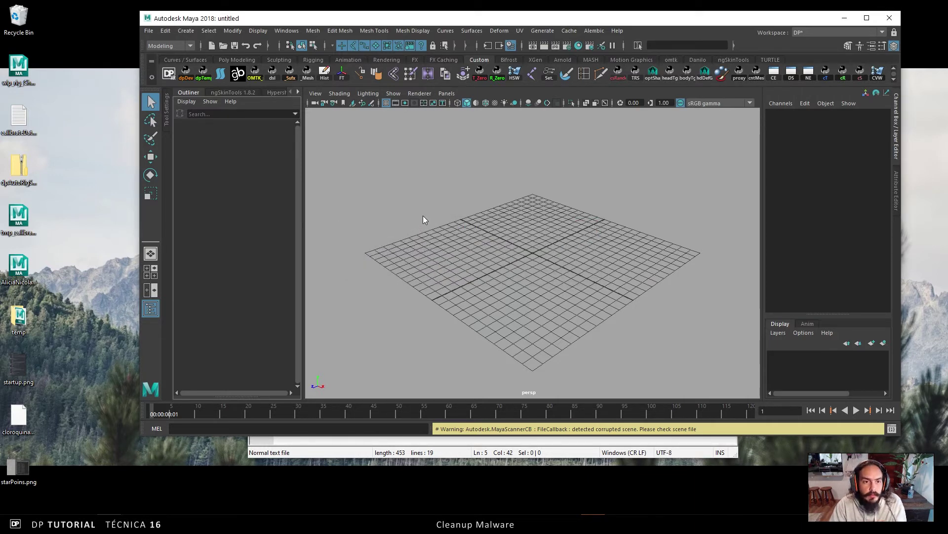
{"action": "key", "text": "ctrl+q"}
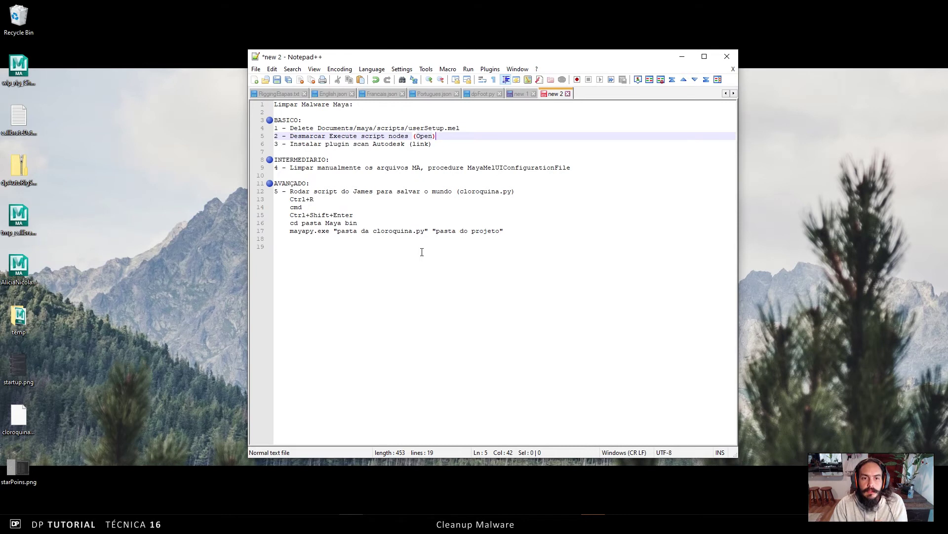
- Review the cleanup notes on the Autodesk scan plug-in and the MayaMelUIConfigurationFile procedure in MA files
{"action": "left_click_drag", "start_coordinate": [291, 144], "coordinate": [407, 144]}
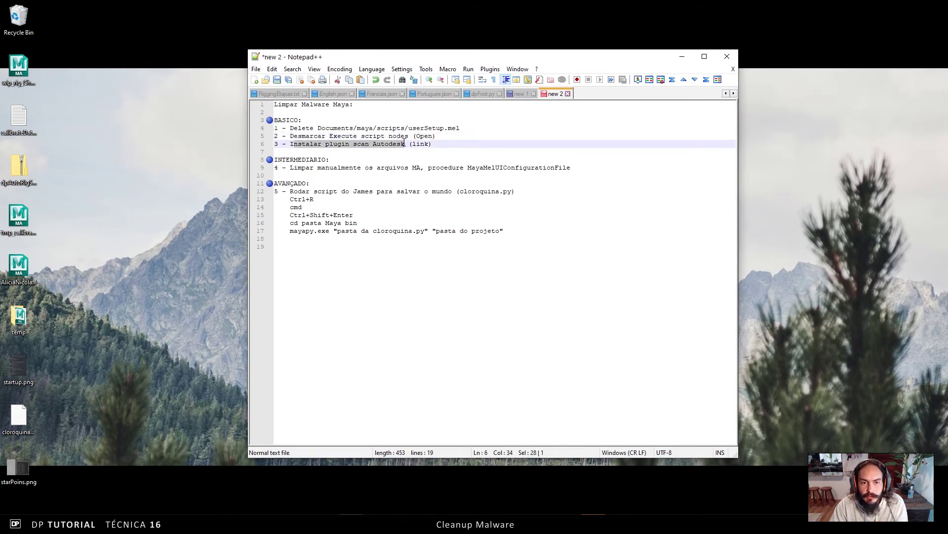
{"action": "left_click", "coordinate": [438, 143]}
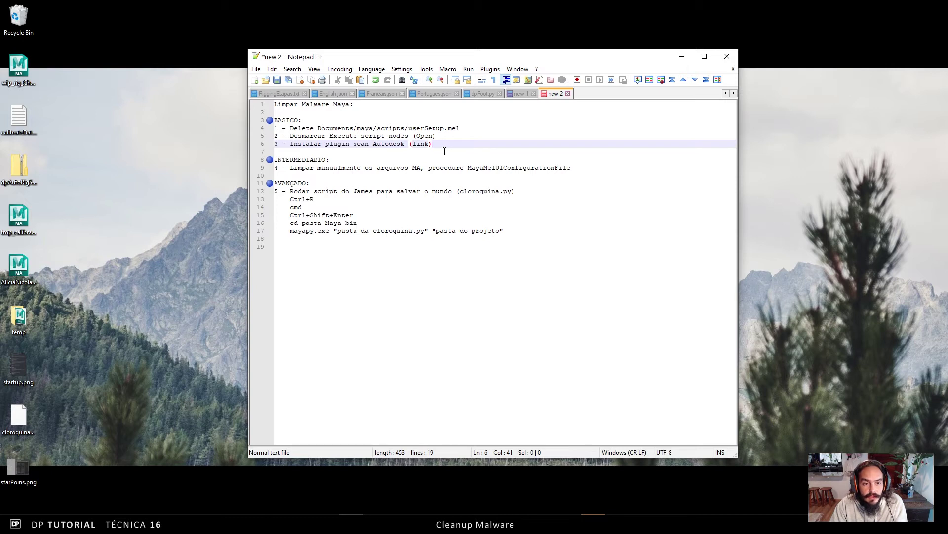
{"action": "left_click", "coordinate": [347, 159]}
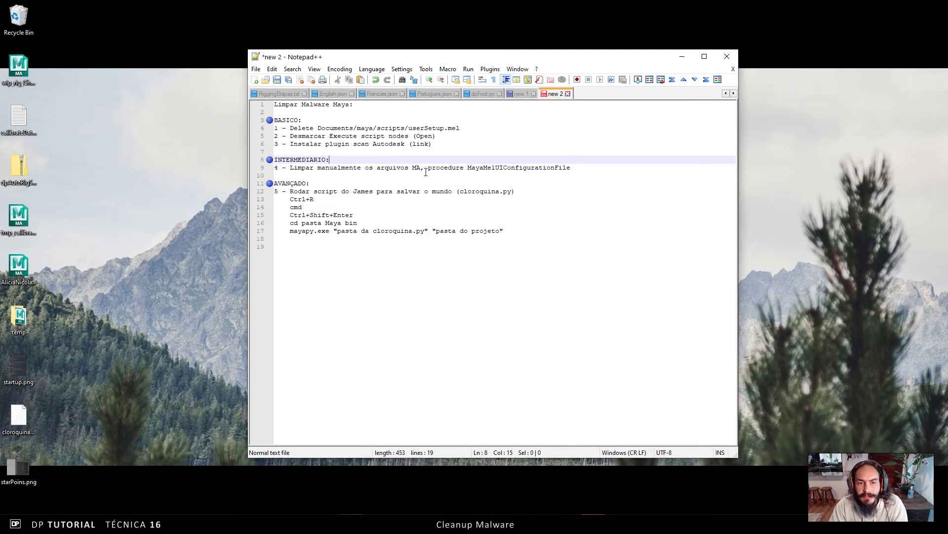
{"action": "double_click", "coordinate": [514, 168]}
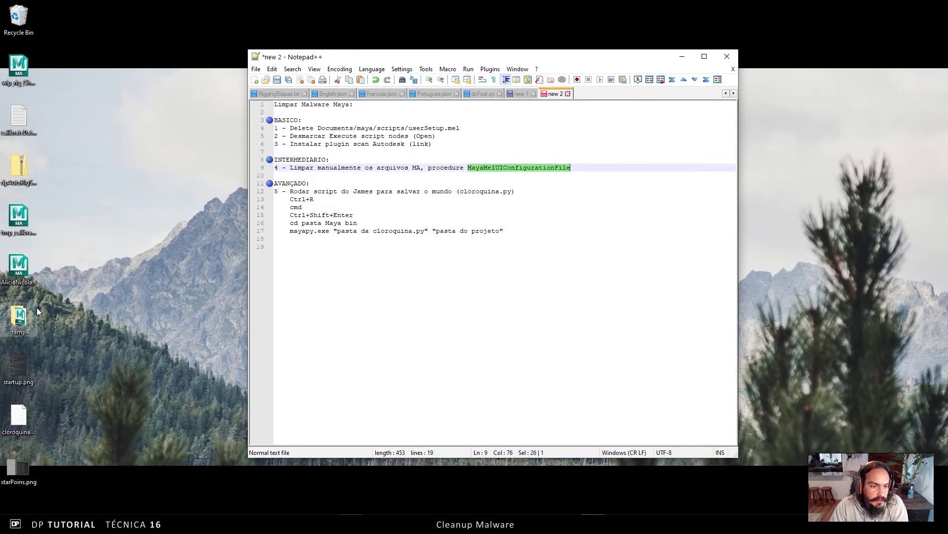
- Open tmp_calibrate_HD_00.ma from the Desktop in Notepad++ and search it for MayaMelUIConfigurationFile
{"action": "left_click", "coordinate": [24, 220]}
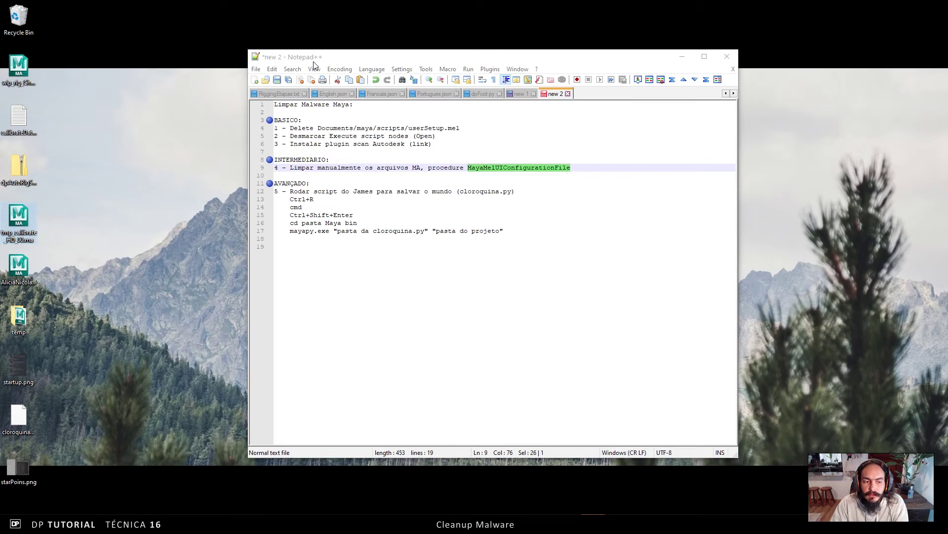
{"action": "left_click_drag", "start_coordinate": [19, 220], "coordinate": [514, 247]}
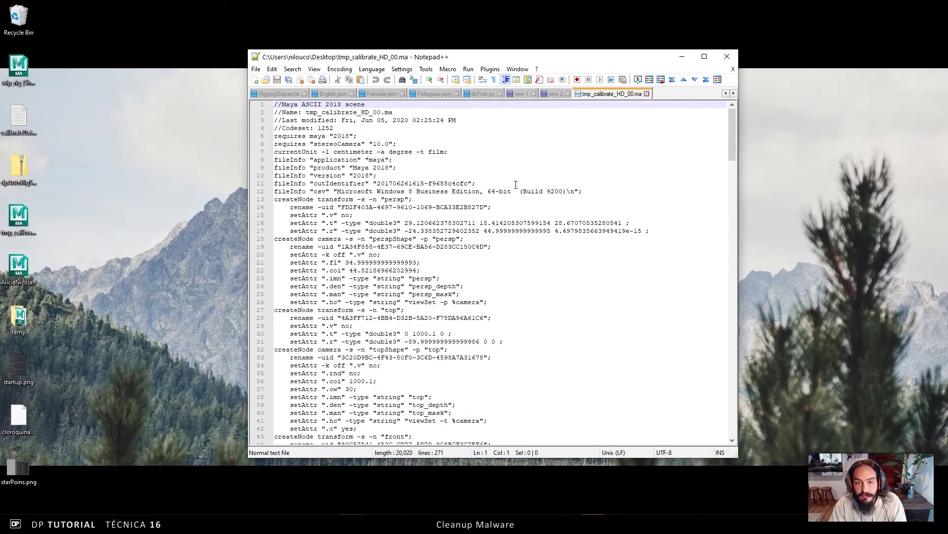
{"action": "key", "text": "ctrl+f"}
{"action": "left_click", "coordinate": [660, 153]}
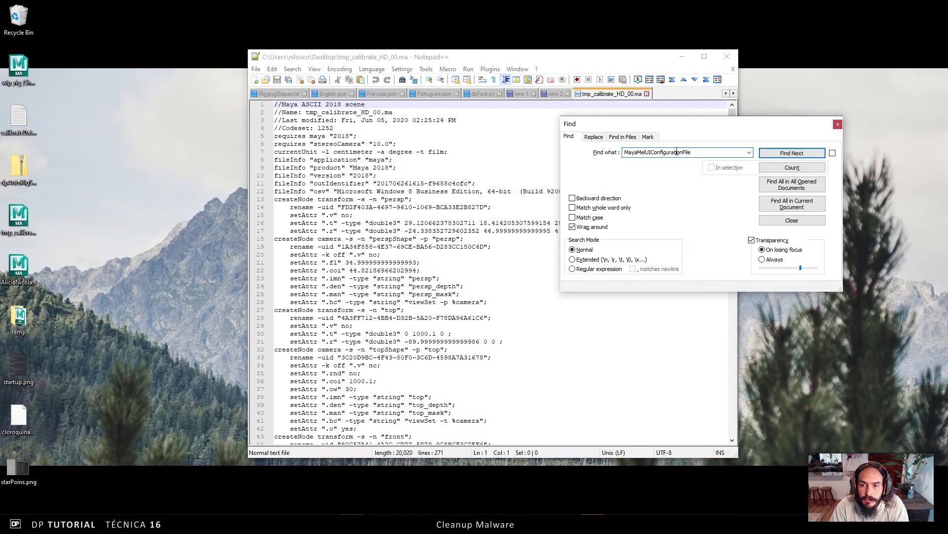
{"action": "left_click", "coordinate": [701, 153]}
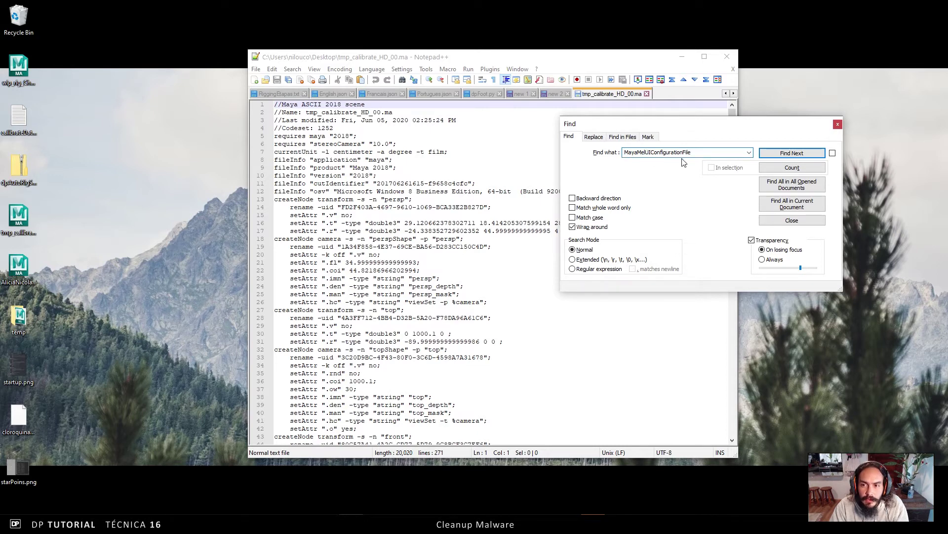
{"action": "left_click", "coordinate": [791, 153]}
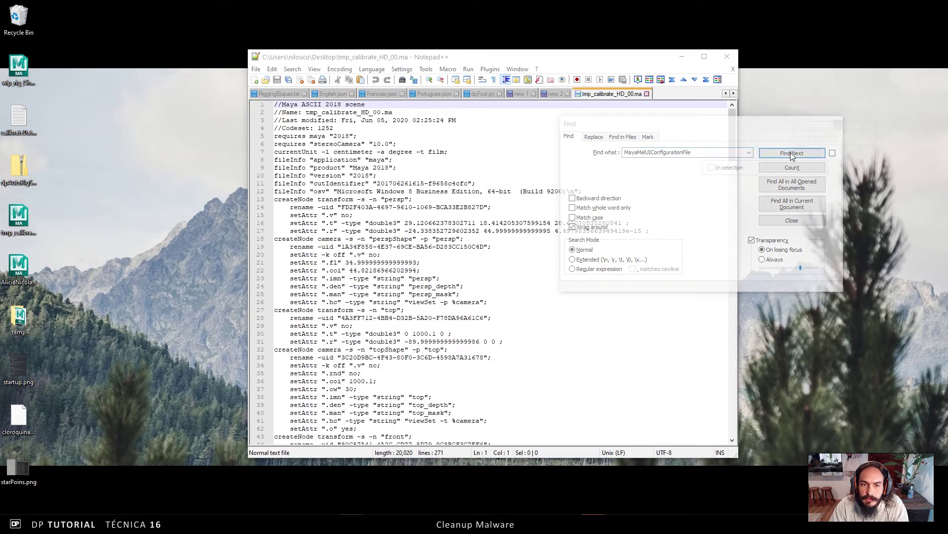
{"action": "left_click", "coordinate": [790, 153]}
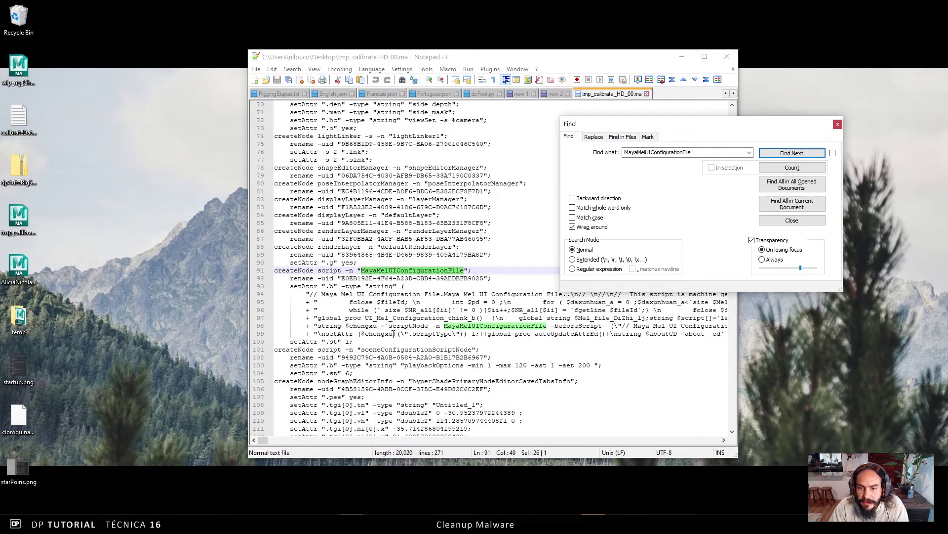
- Delete the whole MayaMelUIConfigurationFile script node block, from its createNode line through its setAttr ".st" 1 line
{"action": "double_click", "coordinate": [363, 326]}
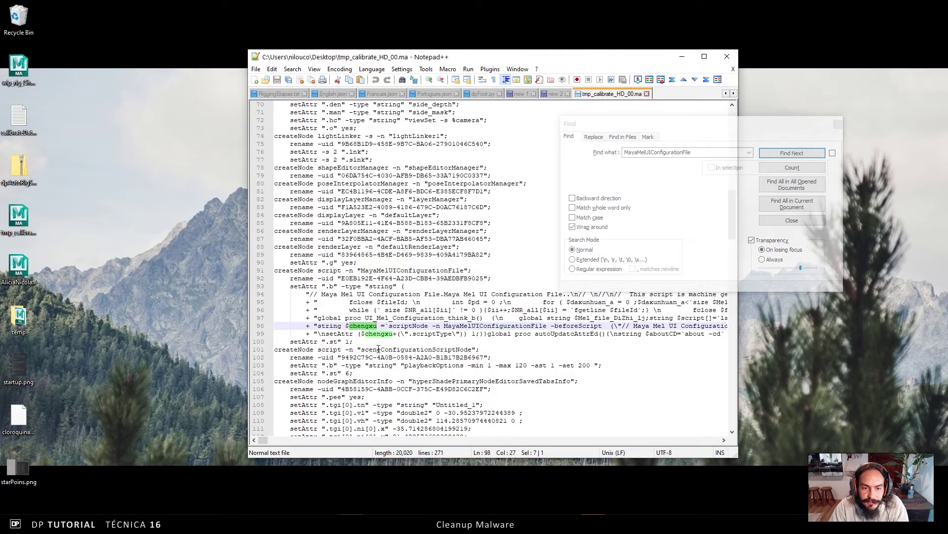
{"action": "left_click", "coordinate": [372, 342]}
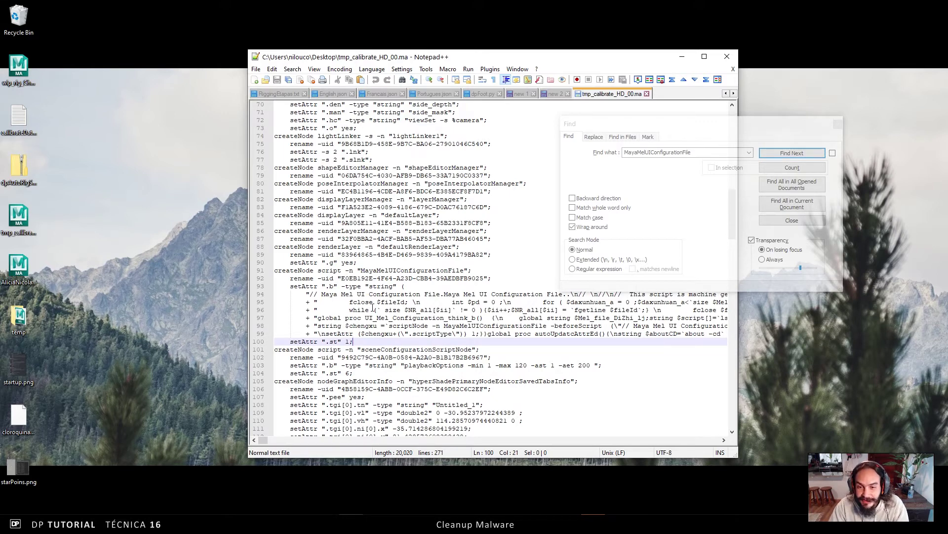
{"action": "left_click_drag", "start_coordinate": [370, 342], "coordinate": [284, 265]}
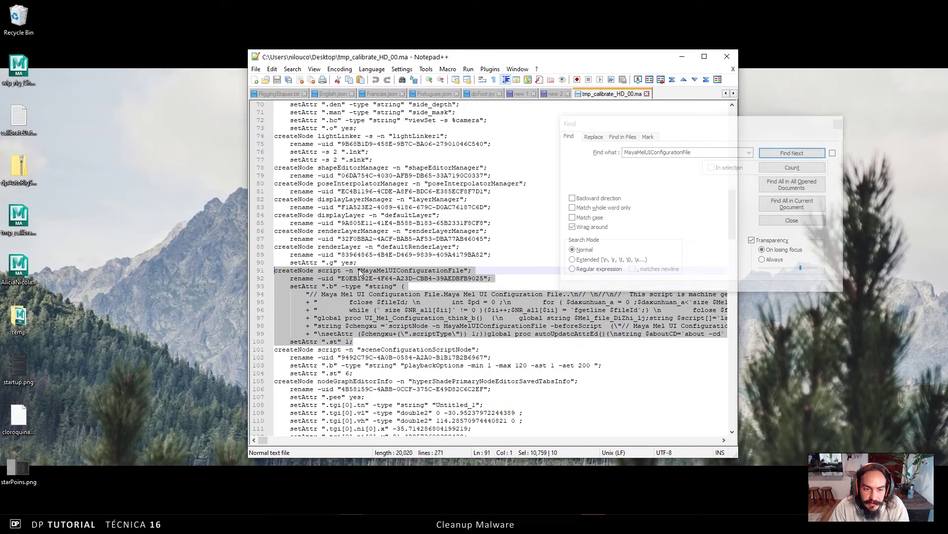
{"action": "key", "text": "Delete"}
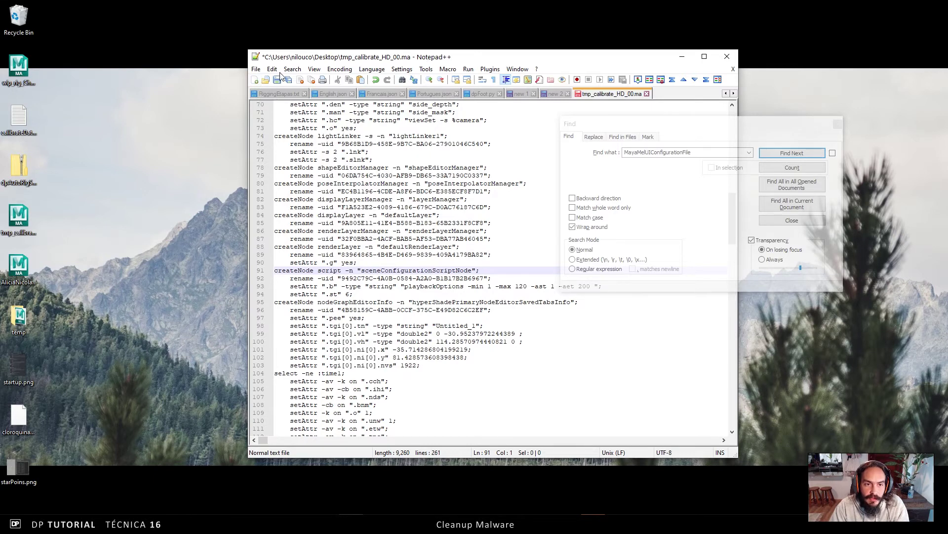
- Save the edited scene file as a new copy named tmp_calibrate_HD_00_clean.ma on the Desktop
{"action": "left_click", "coordinate": [256, 69]}
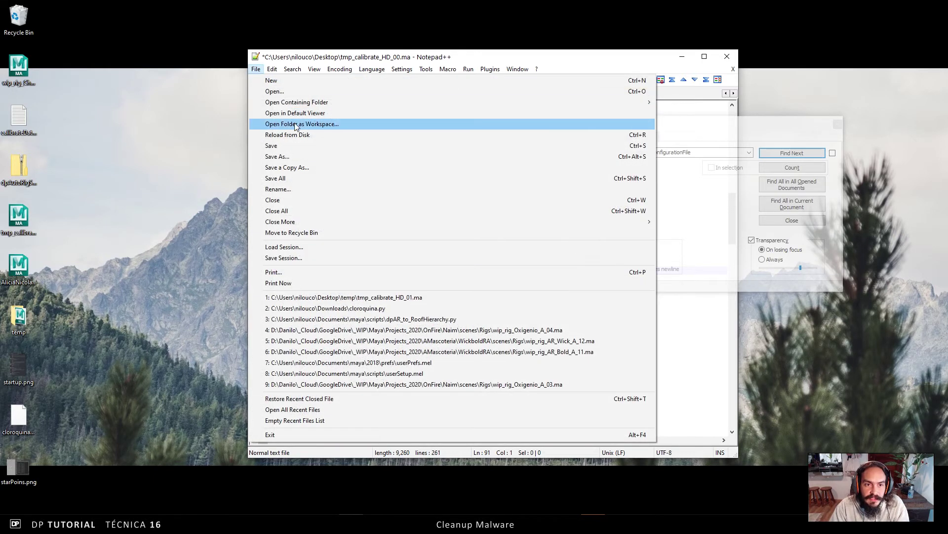
{"action": "left_click", "coordinate": [310, 157]}
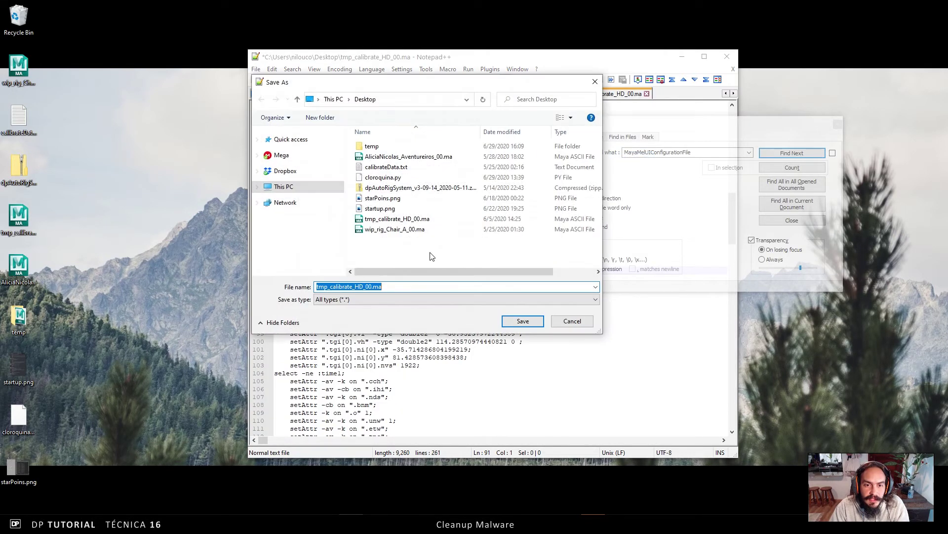
{"action": "left_click", "coordinate": [368, 287]}
{"action": "type", "text": "_clean"}
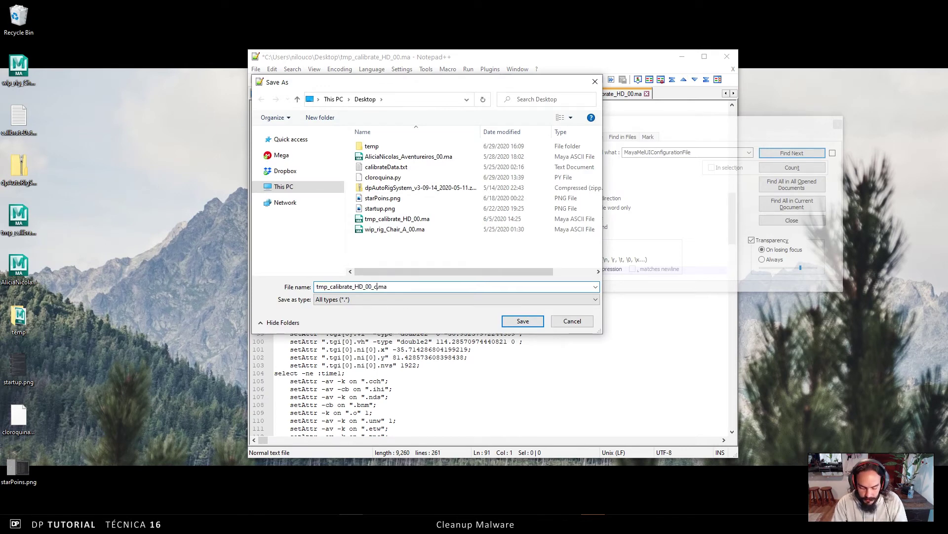
{"action": "key", "text": "Return"}
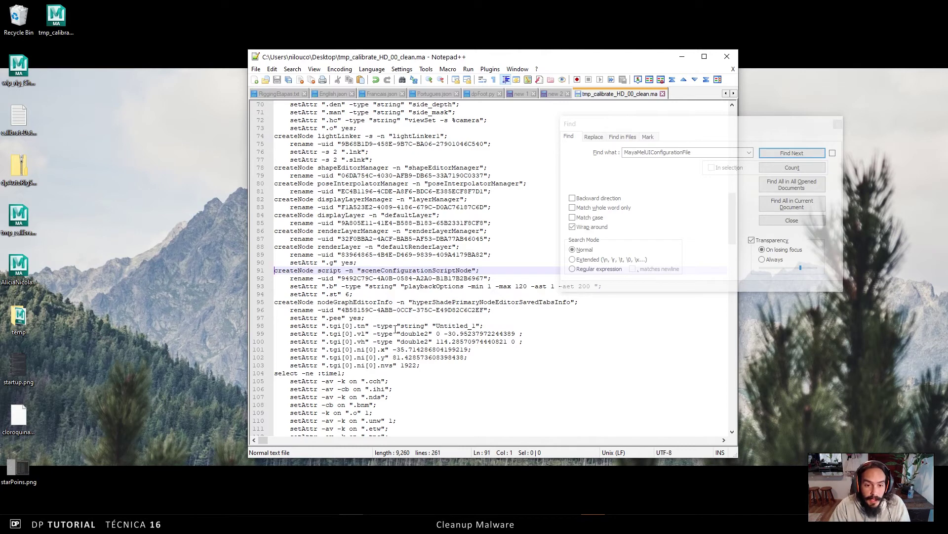
- Search the cleaned file again for MayaMelUIConfigurationFile and close the search dialog
{"action": "left_click", "coordinate": [488, 269]}
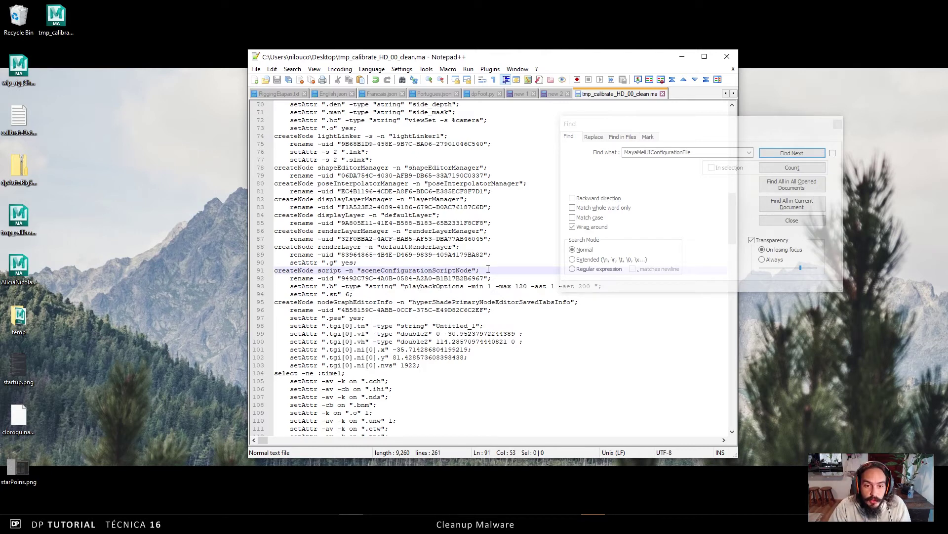
{"action": "left_click", "coordinate": [631, 125]}
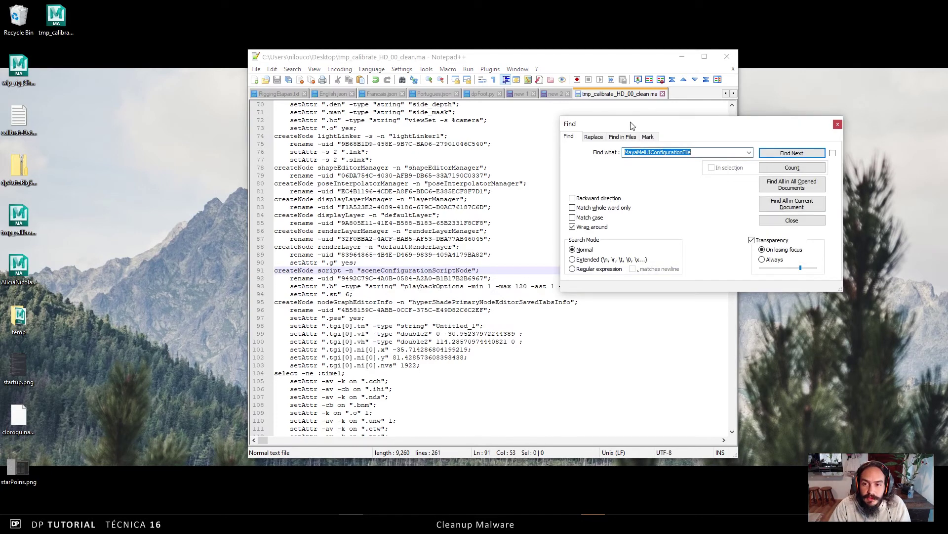
{"action": "left_click", "coordinate": [795, 153]}
{"action": "left_click", "coordinate": [797, 154]}
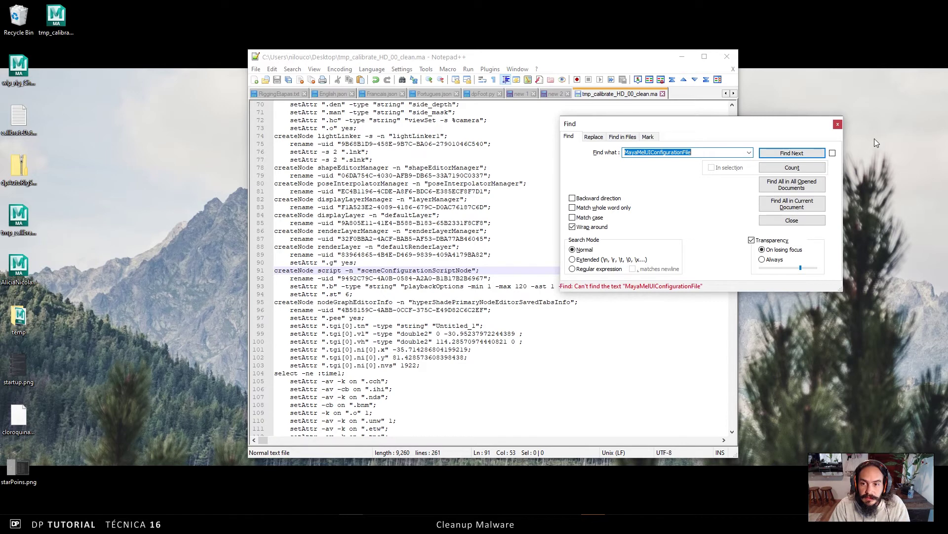
{"action": "left_click", "coordinate": [838, 124]}
{"action": "left_click", "coordinate": [491, 260]}
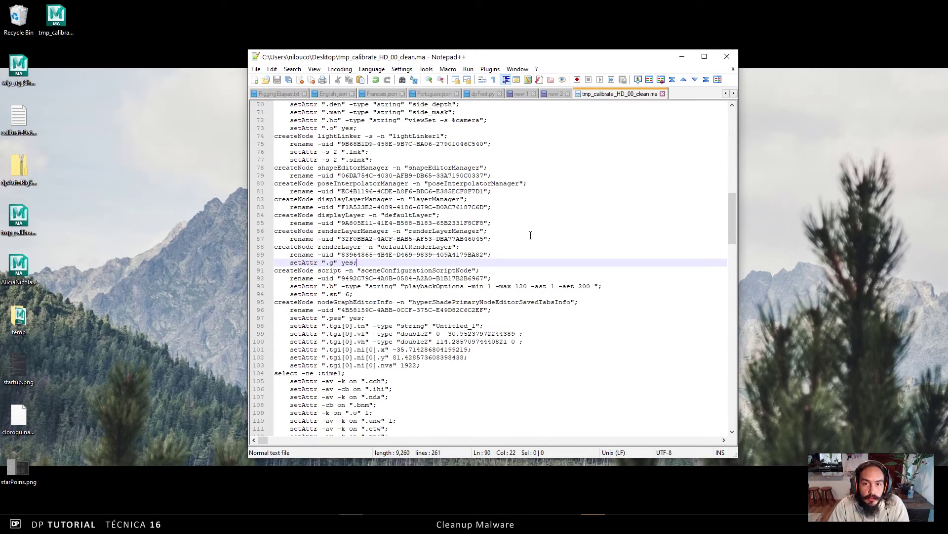
- Return to the new 2 notes and review the advanced instructions for running cloroquina.py from an elevated command prompt
{"action": "left_click", "coordinate": [552, 94]}
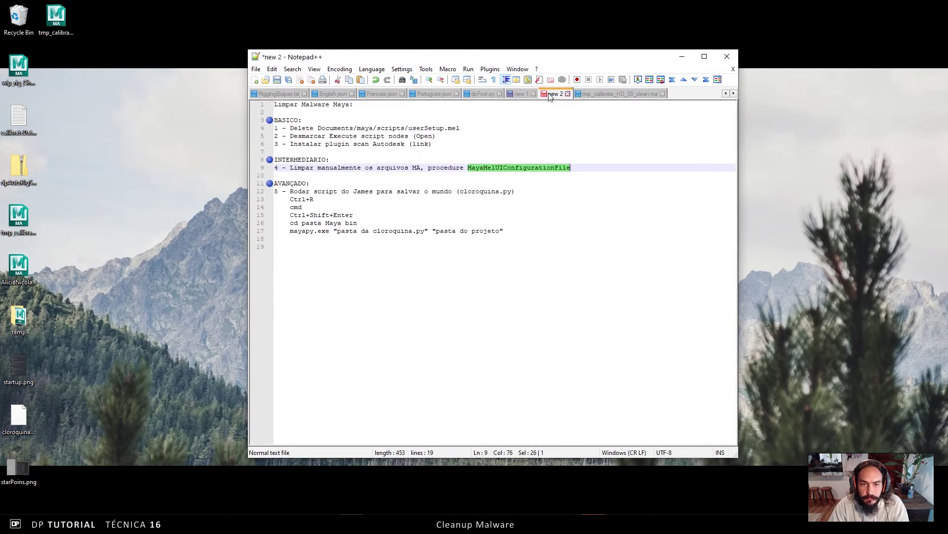
{"action": "left_click", "coordinate": [333, 184]}
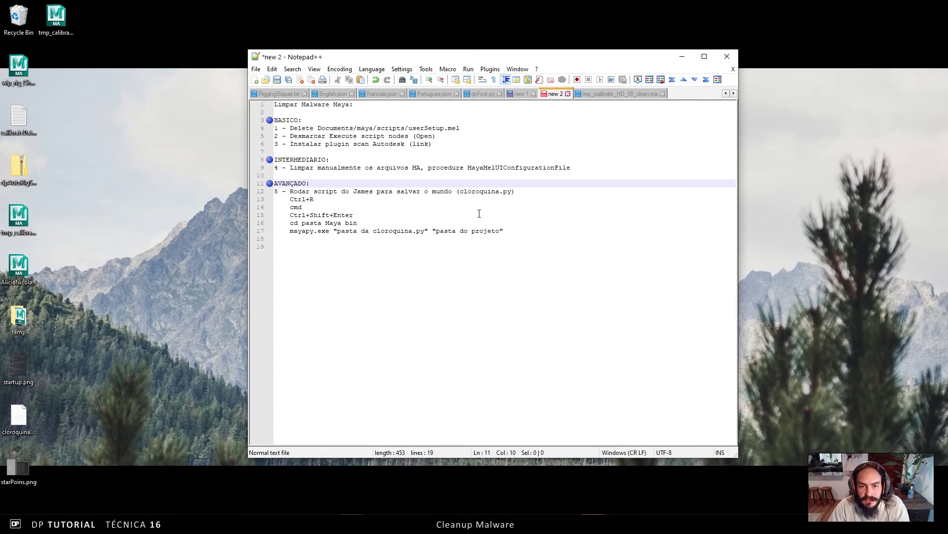
{"action": "double_click", "coordinate": [479, 191]}
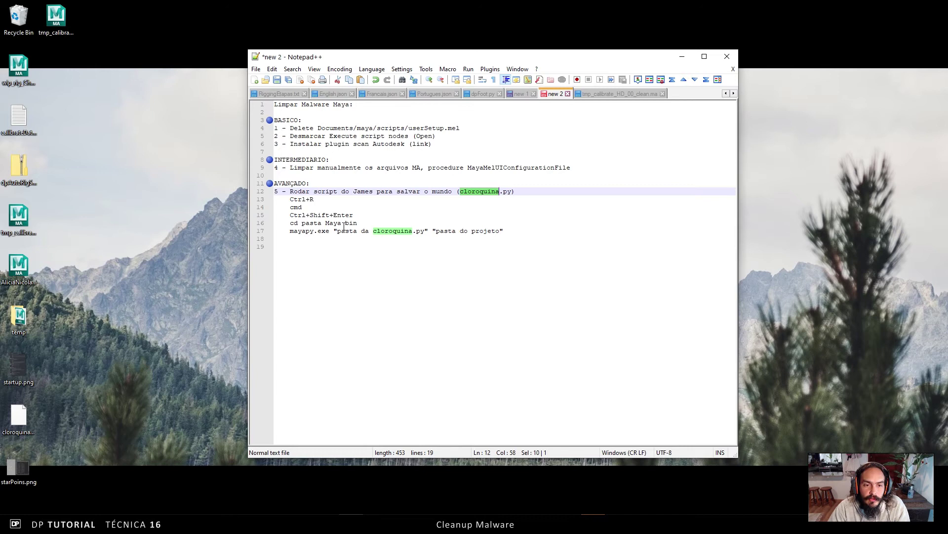
{"action": "double_click", "coordinate": [298, 208]}
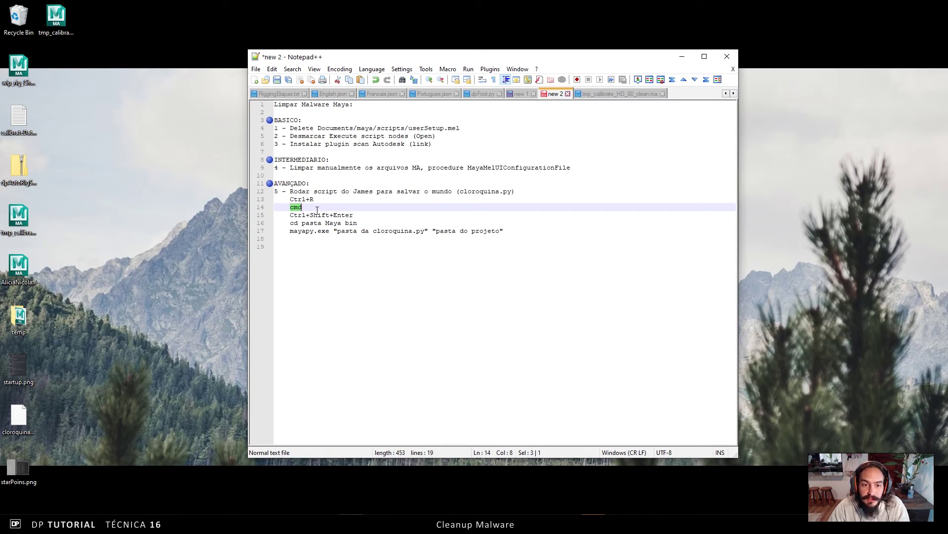
{"action": "left_click", "coordinate": [369, 216]}
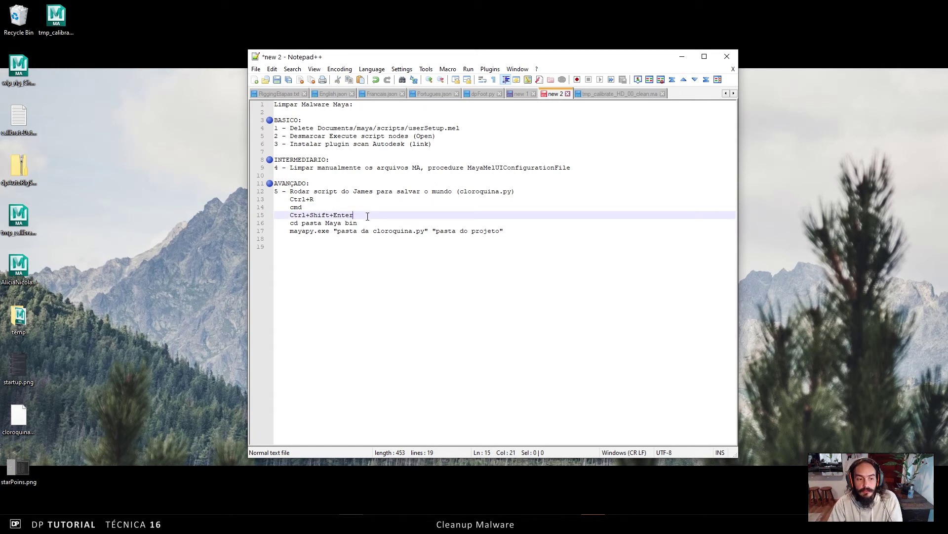
{"action": "left_click", "coordinate": [328, 196]}
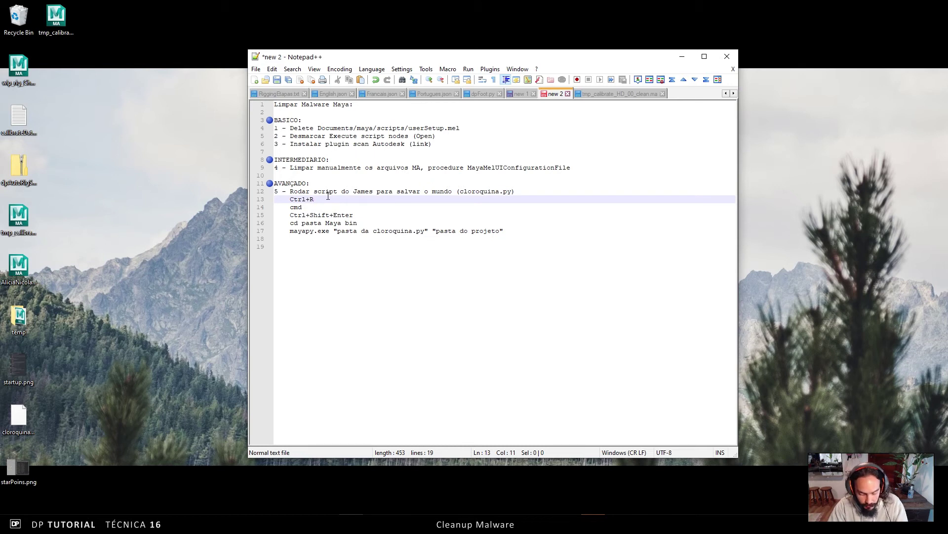
- Run cmd as administrator and place the Command Prompt window below the instructions in the notes
{"action": "key", "text": "super+r"}
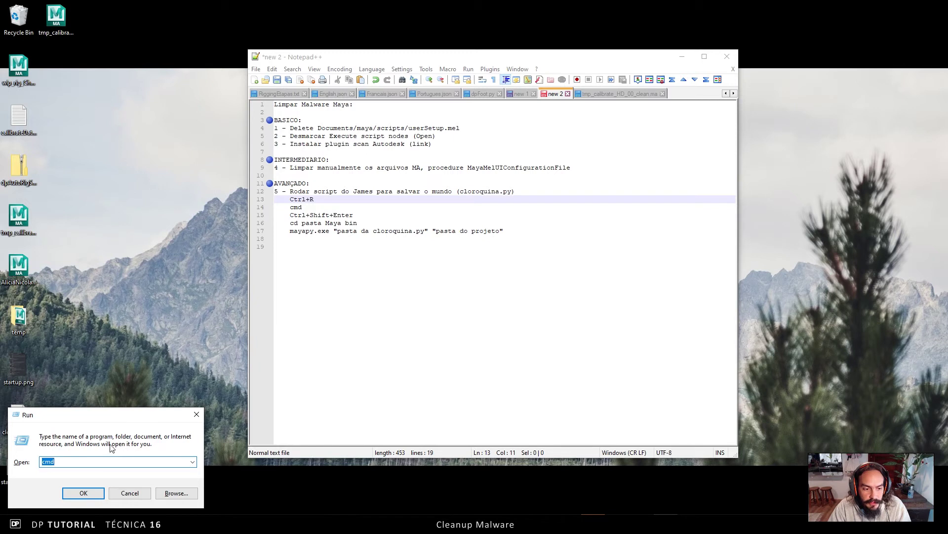
{"action": "left_click", "coordinate": [61, 461]}
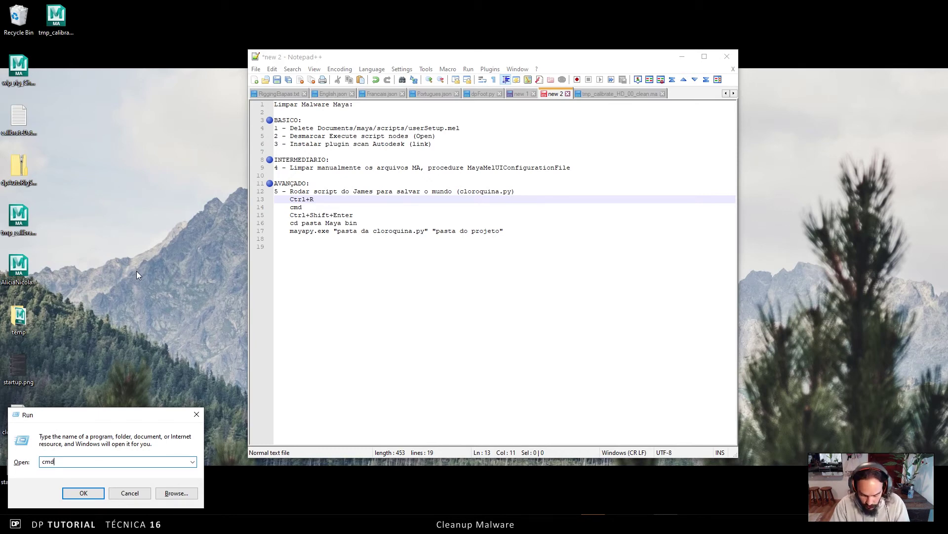
{"action": "key", "text": "ctrl+shift+Return"}
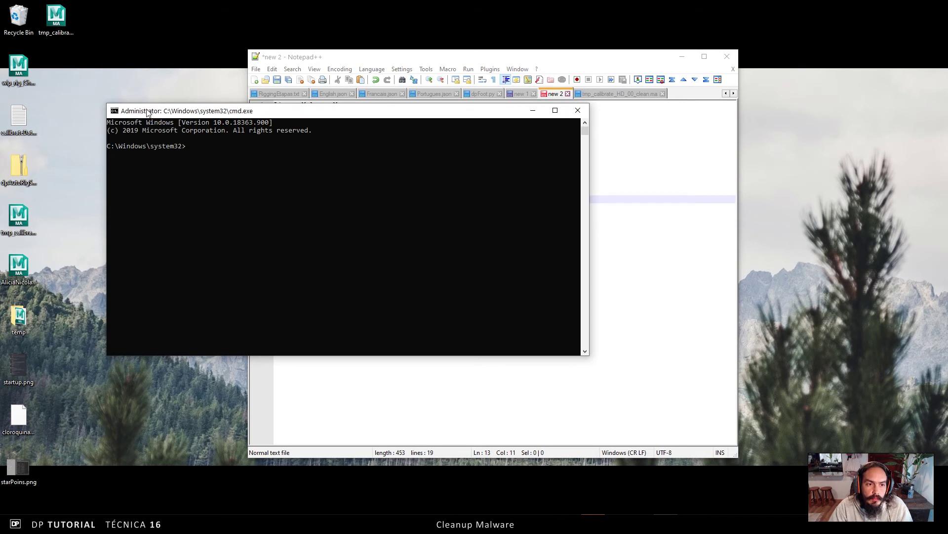
{"action": "left_click_drag", "start_coordinate": [346, 118], "coordinate": [398, 248]}
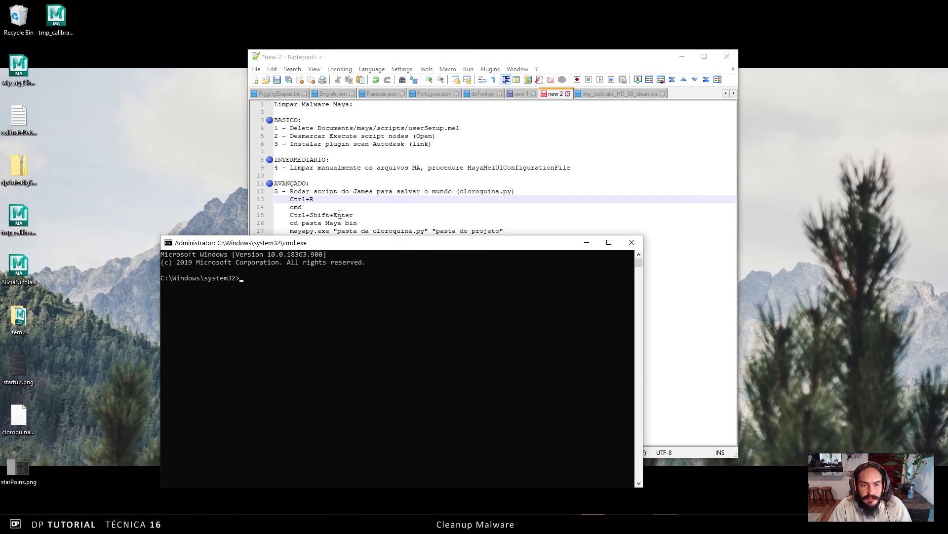
- Review the notes' cd command for the Maya bin folder and the mayapy.exe command with the script and project folders
{"action": "left_click", "coordinate": [360, 215]}
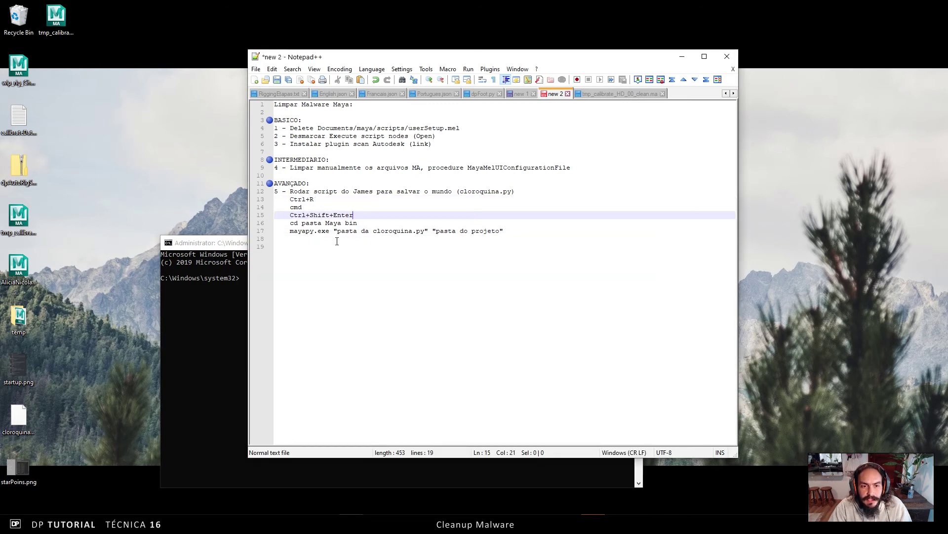
{"action": "left_click_drag", "start_coordinate": [291, 225], "coordinate": [362, 223]}
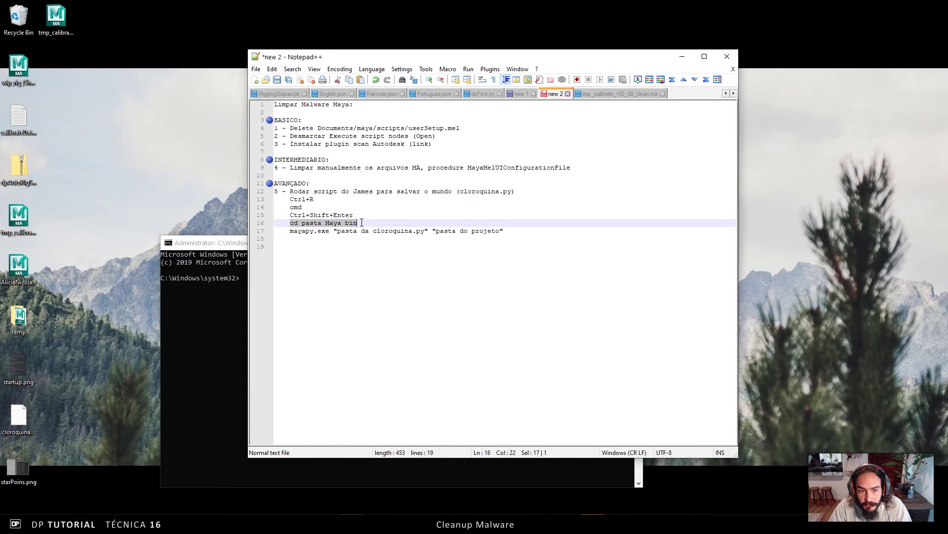
{"action": "left_click_drag", "start_coordinate": [290, 230], "coordinate": [516, 229]}
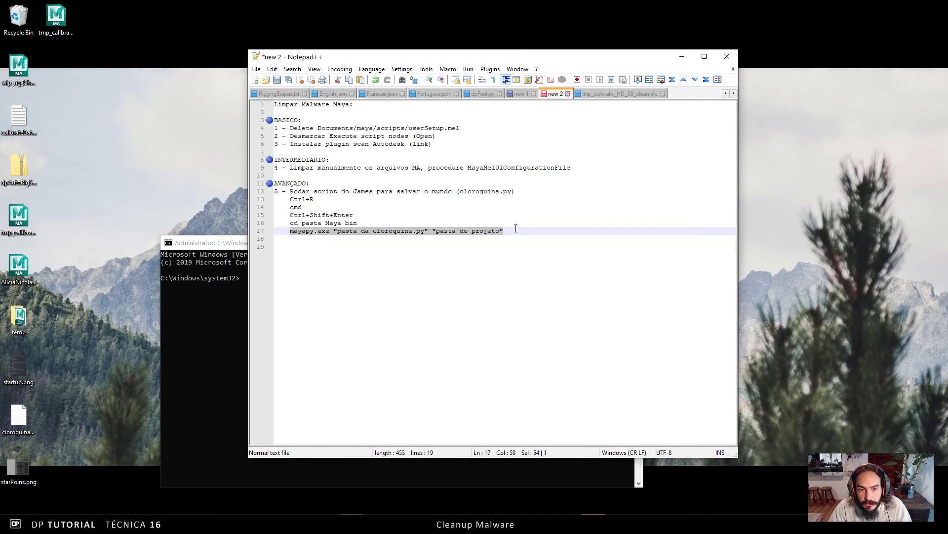
- Arrange the notes and the Command Prompt window so the advanced instructions stay readable above the active prompt
{"action": "left_click", "coordinate": [517, 230]}
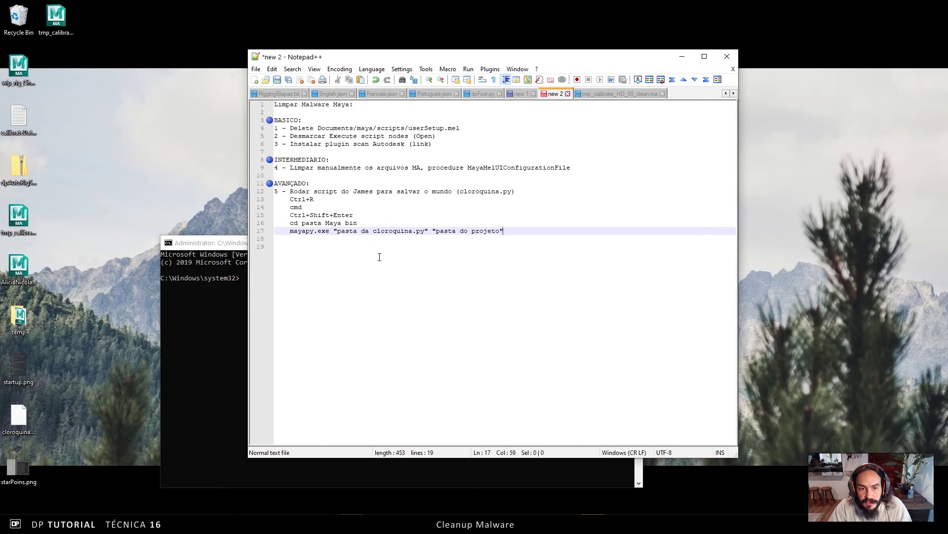
{"action": "left_click_drag", "start_coordinate": [222, 244], "coordinate": [228, 195]}
{"action": "left_click_drag", "start_coordinate": [447, 57], "coordinate": [441, 24]}
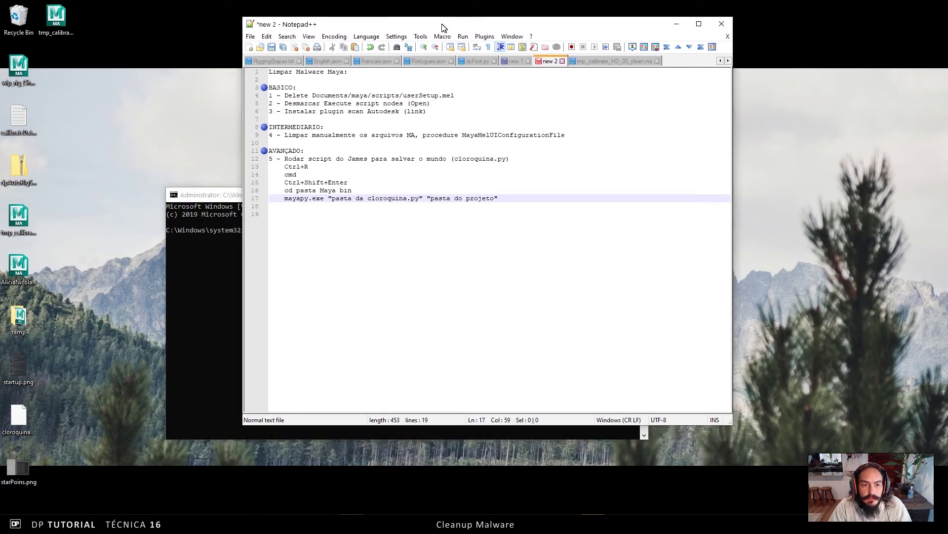
{"action": "left_click_drag", "start_coordinate": [213, 194], "coordinate": [218, 220]}
{"action": "left_click", "coordinate": [278, 262]}
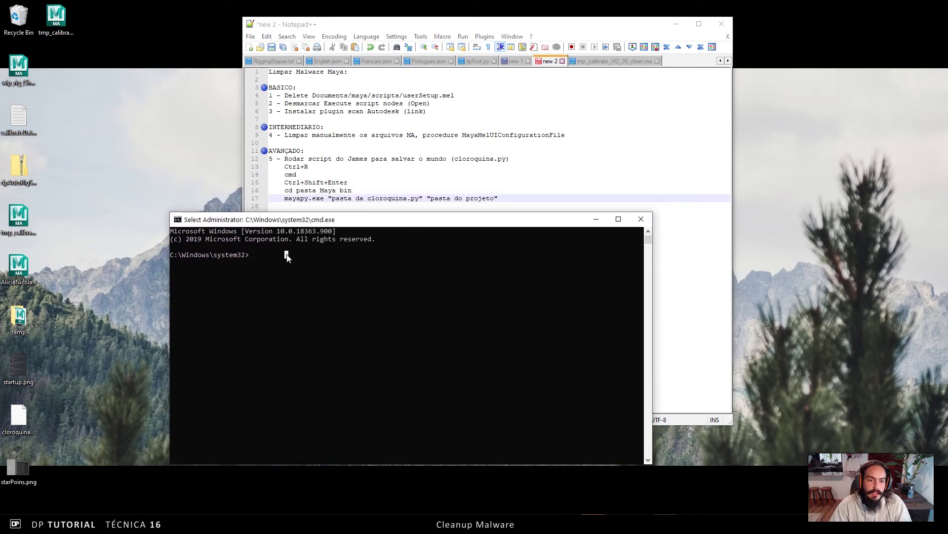
{"action": "key", "text": "Escape"}
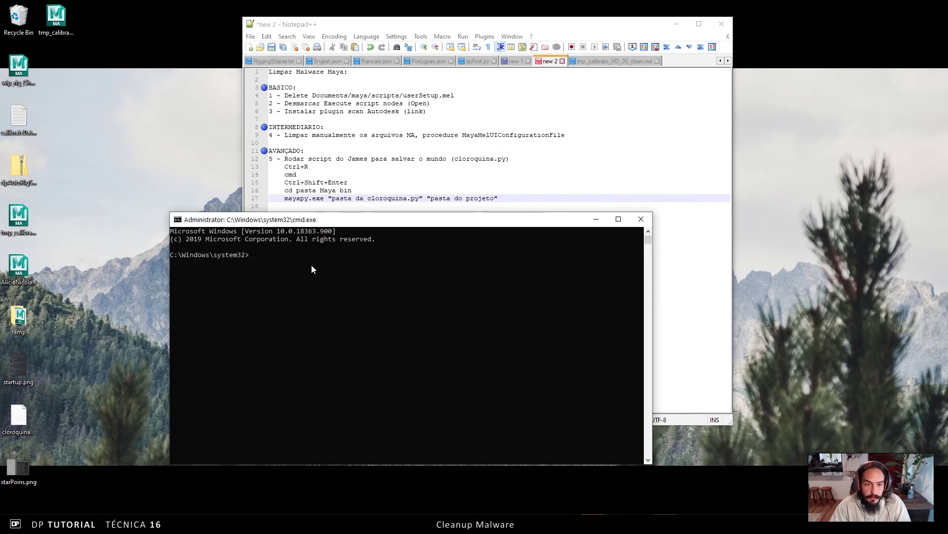
- Move up two directory levels from C:\Windows\system32 to the root of drive C
{"action": "type", "text": "cd.."}
{"action": "key", "text": "Return"}
{"action": "type", "text": "cd.."}
{"action": "key", "text": "Return"}
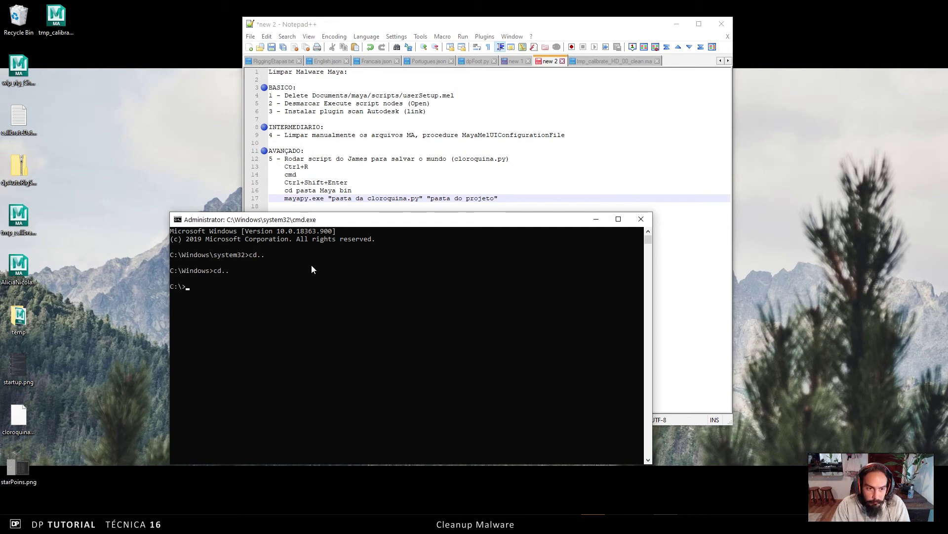
- Change directory step by step into Program Files, Autodesk, Maya2018 and its bin folder
{"action": "type", "text": "cd"}
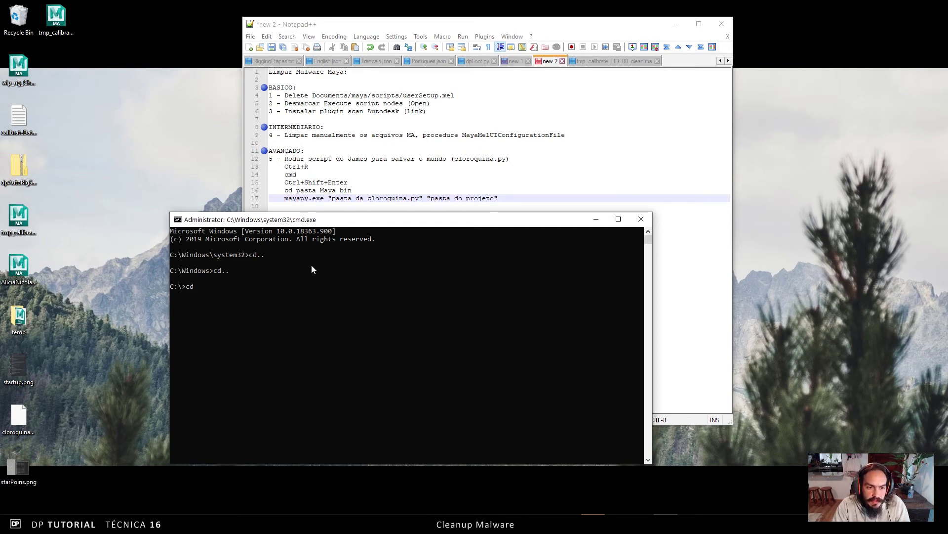
{"action": "type", "text": " \"Program Files\""}
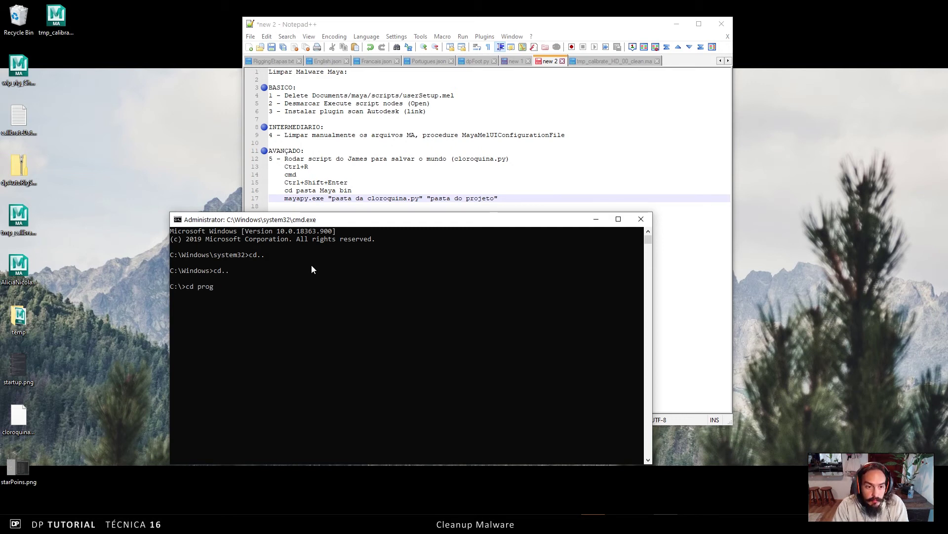
{"action": "key", "text": "Return"}
{"action": "type", "text": "cd Autodesk"}
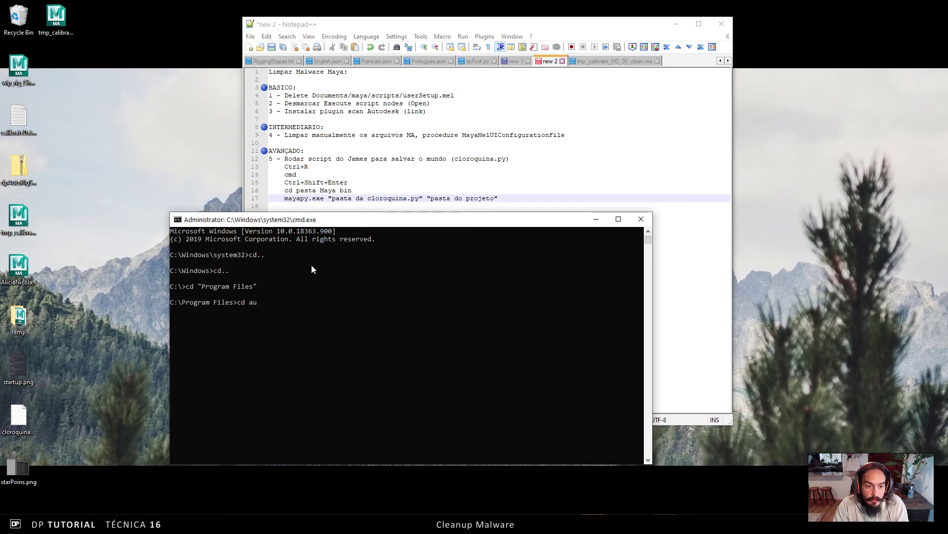
{"action": "key", "text": "Return"}
{"action": "type", "text": "cd m"}
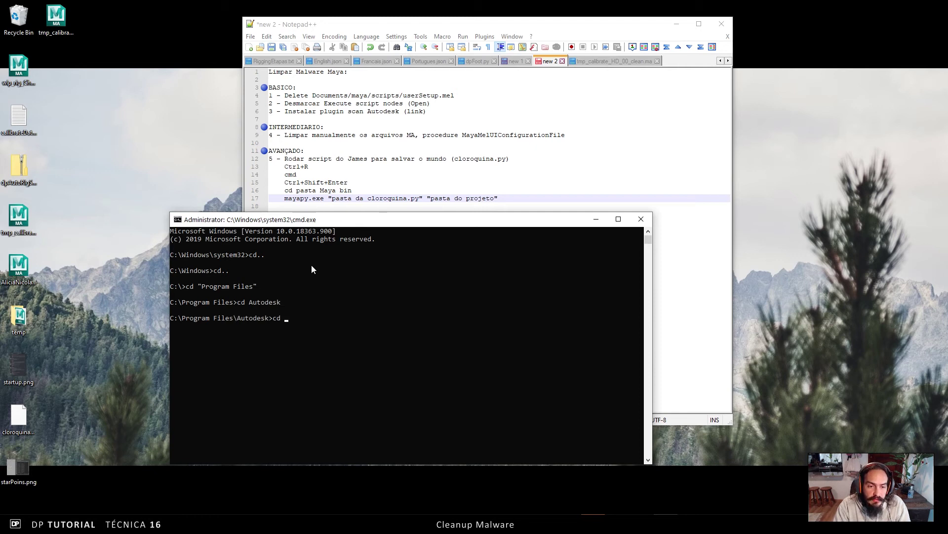
{"action": "key", "text": "Tab"}
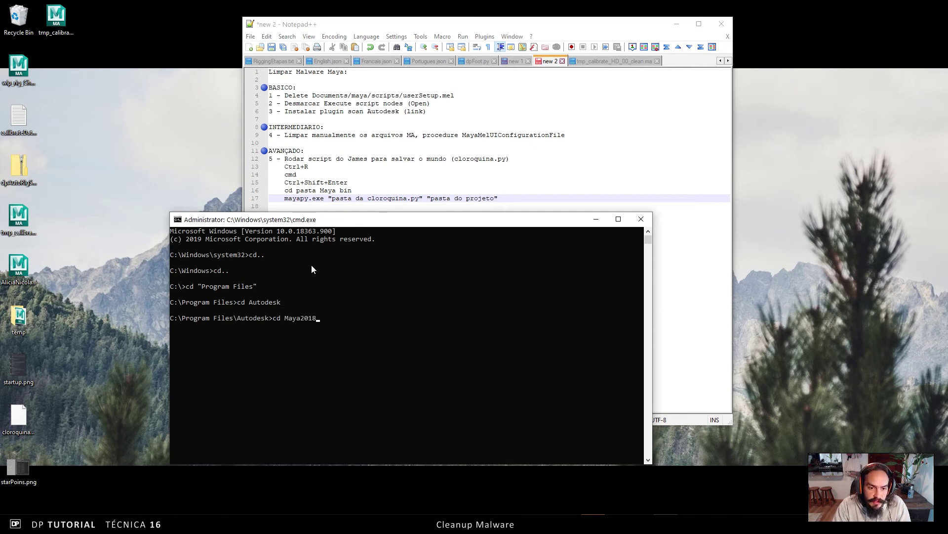
{"action": "key", "text": "Return"}
{"action": "type", "text": "cd bin"}
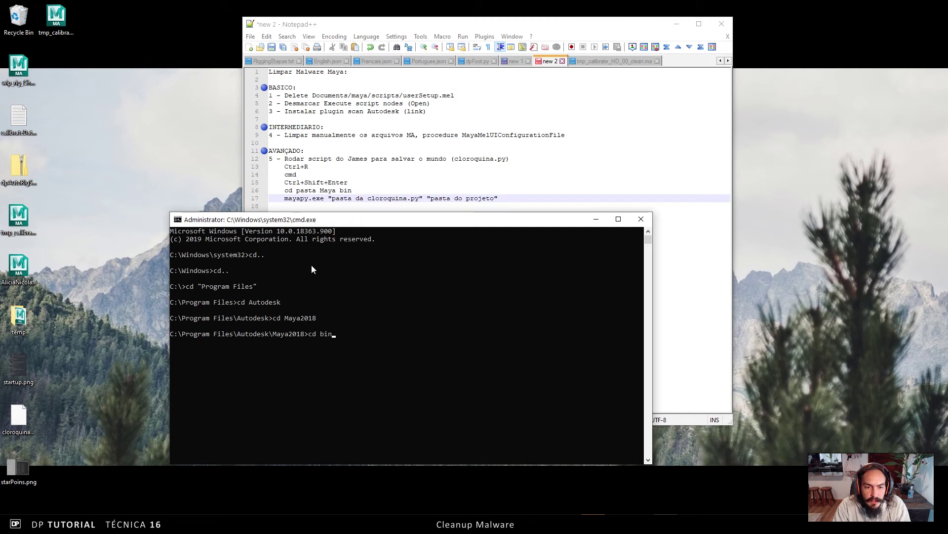
{"action": "key", "text": "Return"}
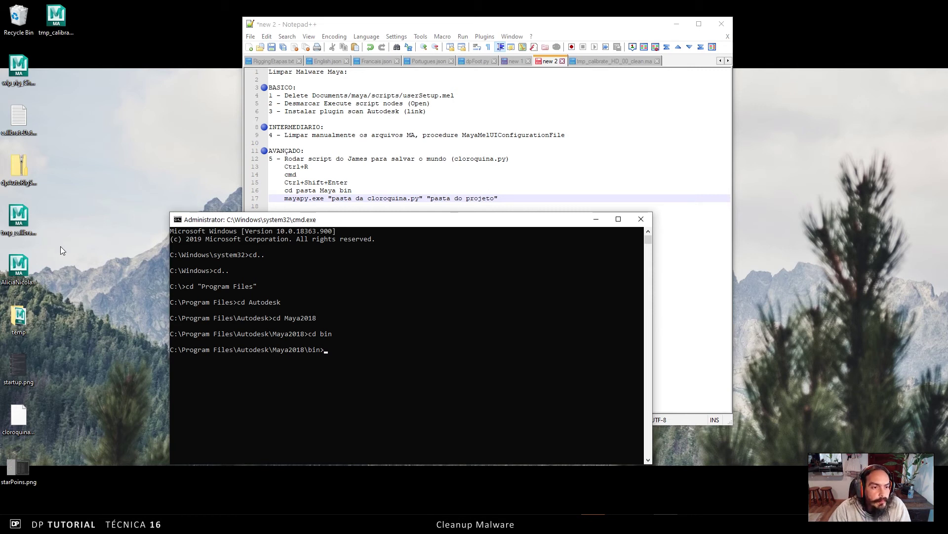
- Create a desktop folder named testCleanup and put a copy of tmp_calibrate_HD_00.ma into it
{"action": "left_click", "coordinate": [18, 211]}
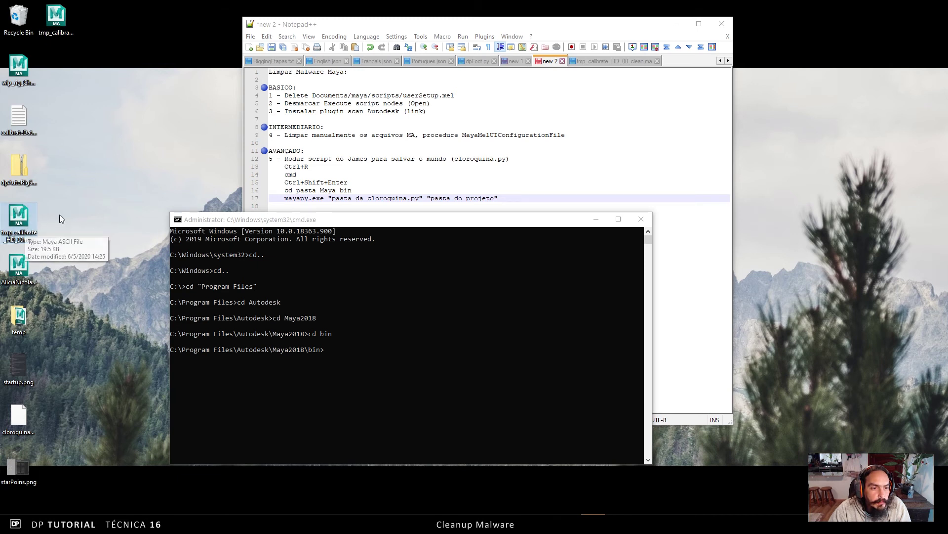
{"action": "right_click", "coordinate": [99, 177]}
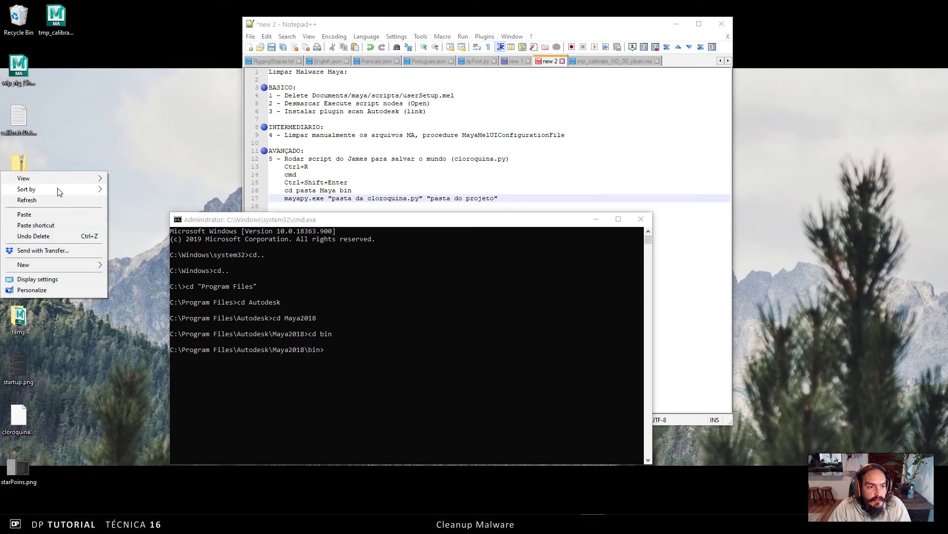
{"action": "mouse_move", "coordinate": [86, 267]}
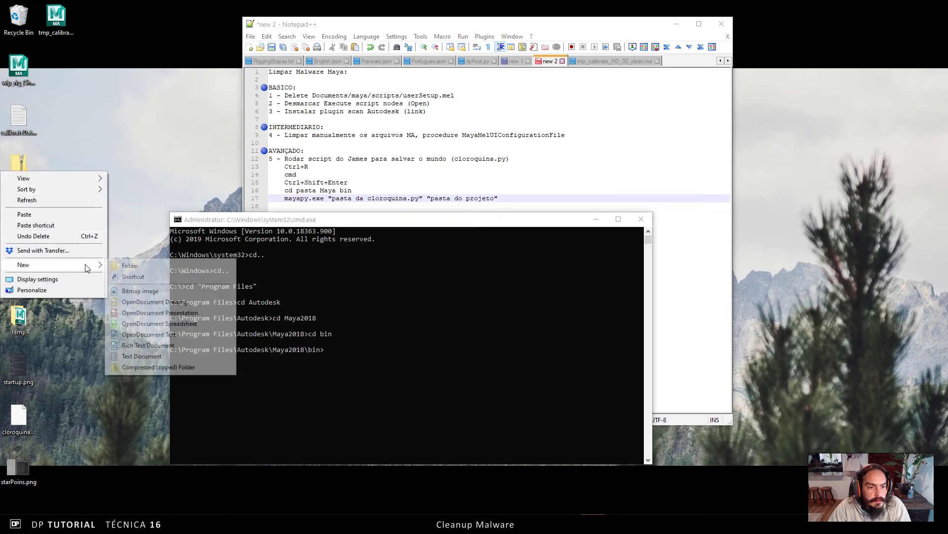
{"action": "left_click", "coordinate": [130, 266]}
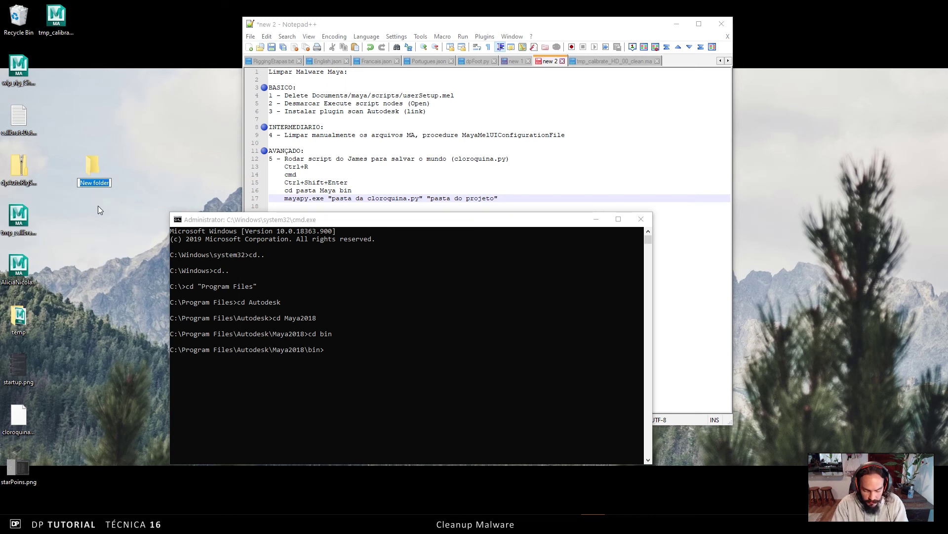
{"action": "type", "text": "testCleanup"}
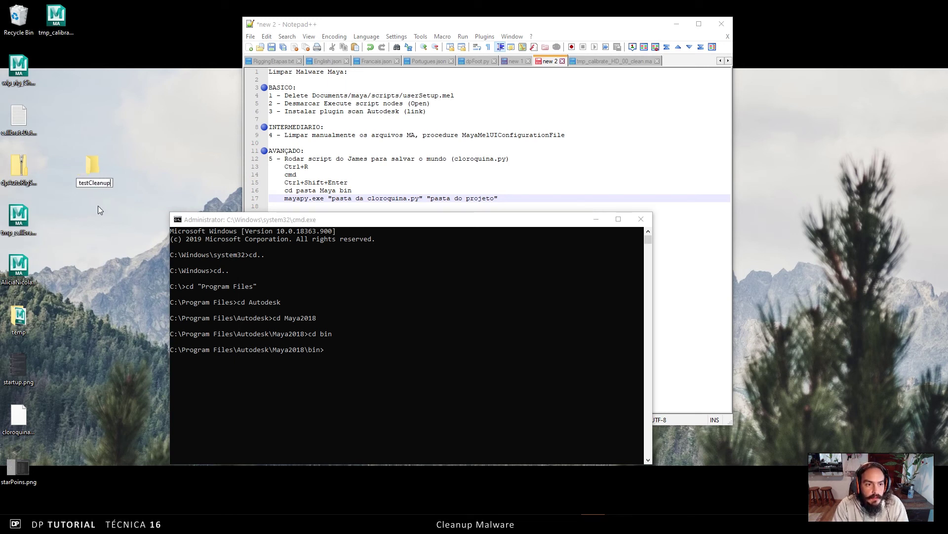
{"action": "double_click", "coordinate": [96, 172]}
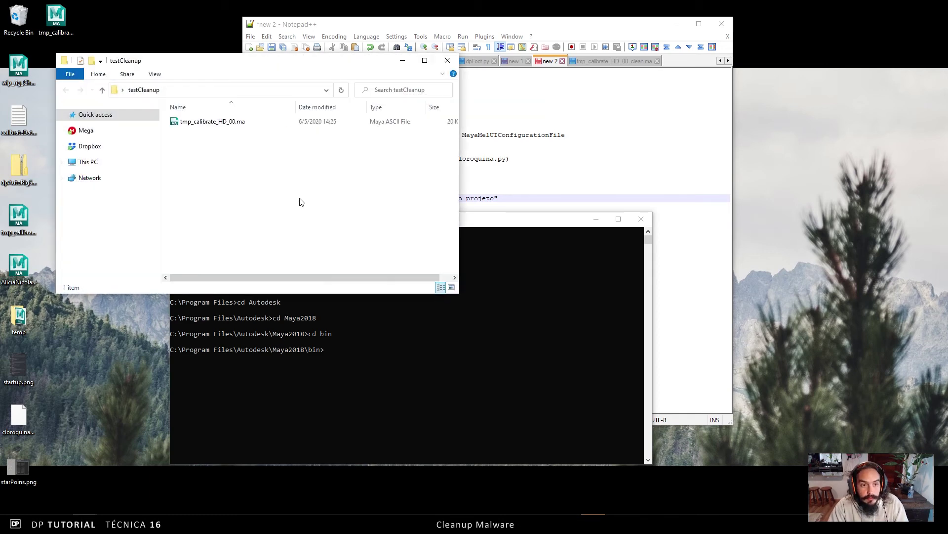
- Rename the copied scene in testCleanup as tmp_calibrate_HD_00_infected.ma
{"action": "left_click", "coordinate": [235, 121]}
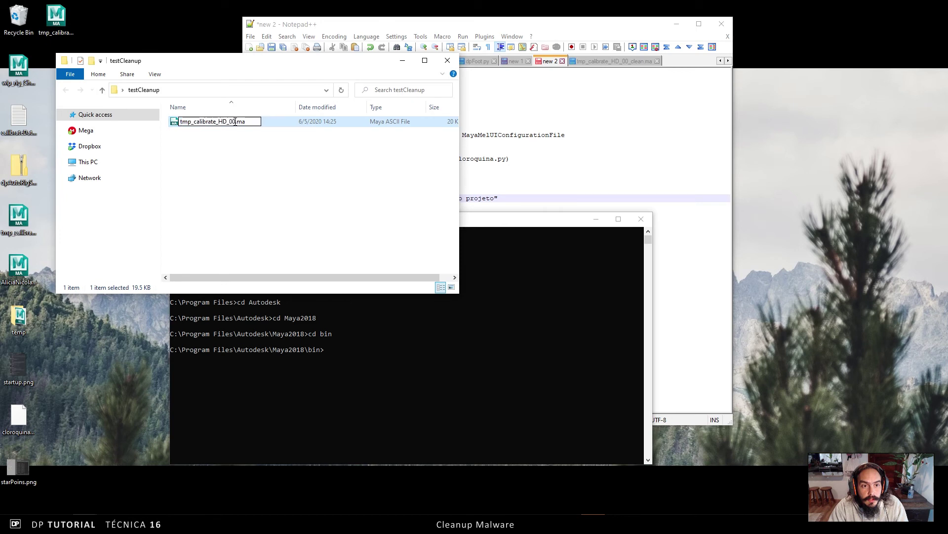
{"action": "type", "text": "_infected"}
{"action": "key", "text": "Return"}
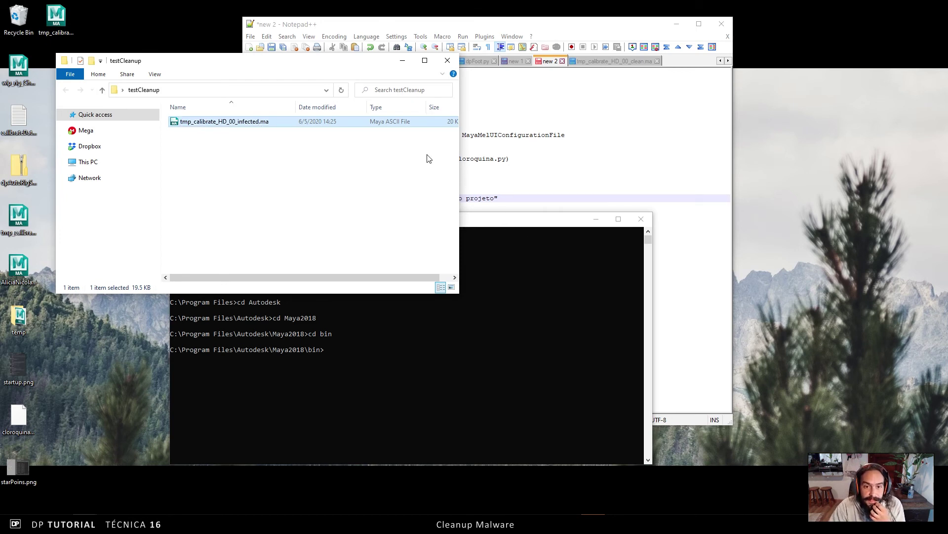
- Return to the notes and the Command Prompt and begin the command with mayapy.exe at the Maya2018 bin prompt
{"action": "left_click", "coordinate": [402, 28]}
{"action": "left_click", "coordinate": [209, 379]}
{"action": "left_click", "coordinate": [353, 349]}
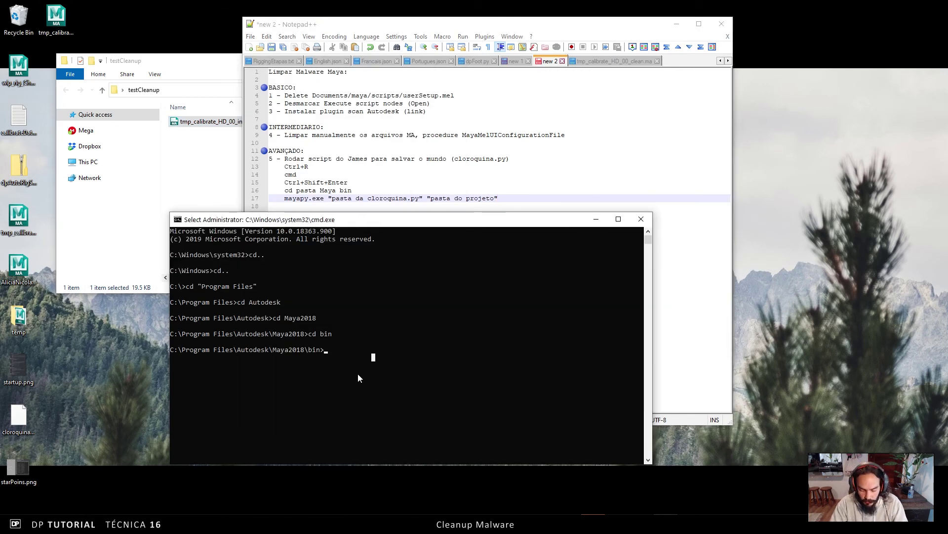
{"action": "type", "text": "maya"}
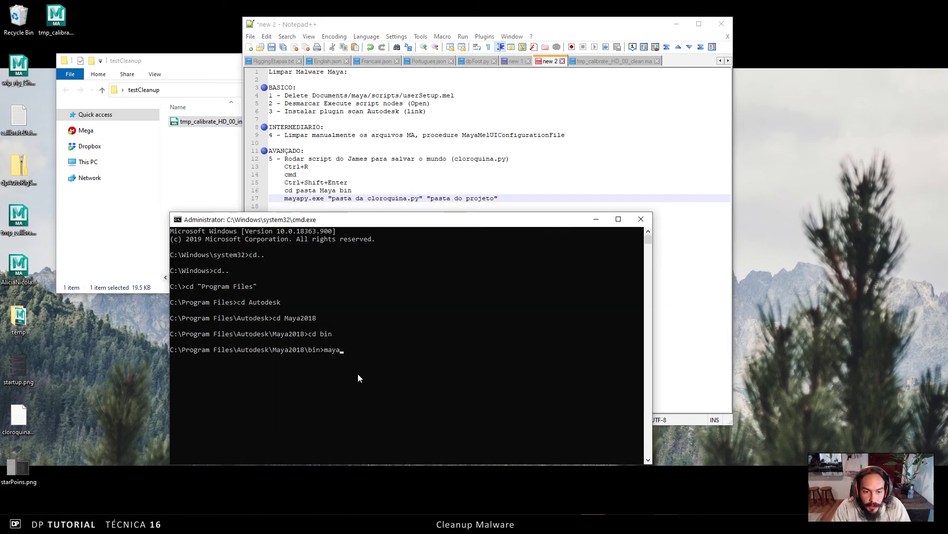
{"action": "type", "text": "py.exe"}
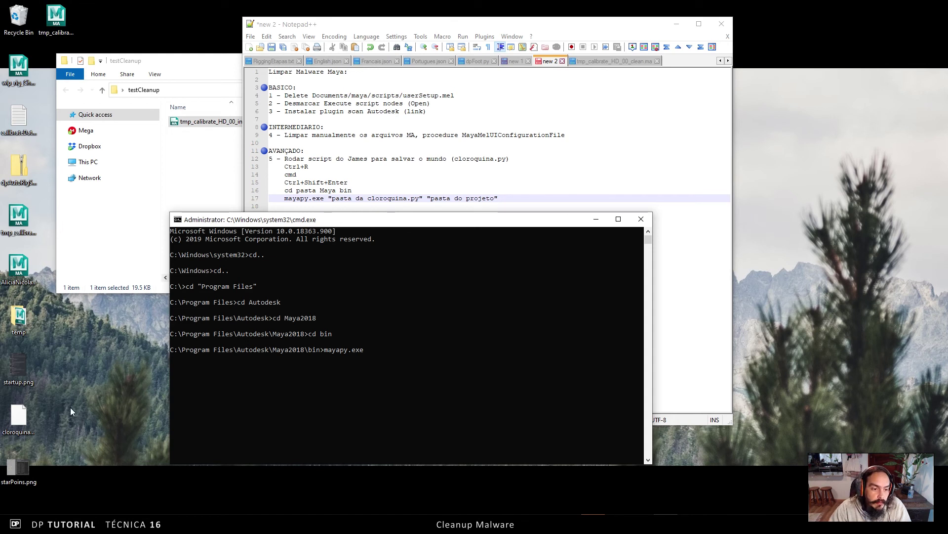
- Check the script file on the desktop and add the path of the user's Desktop folder under C:/Users after mayapy.exe
{"action": "left_click", "coordinate": [16, 427]}
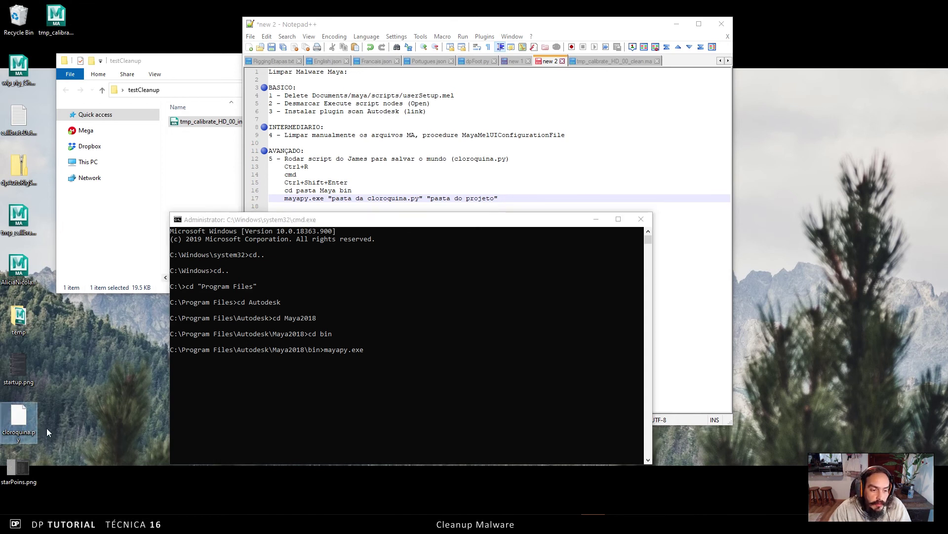
{"action": "left_click", "coordinate": [402, 359]}
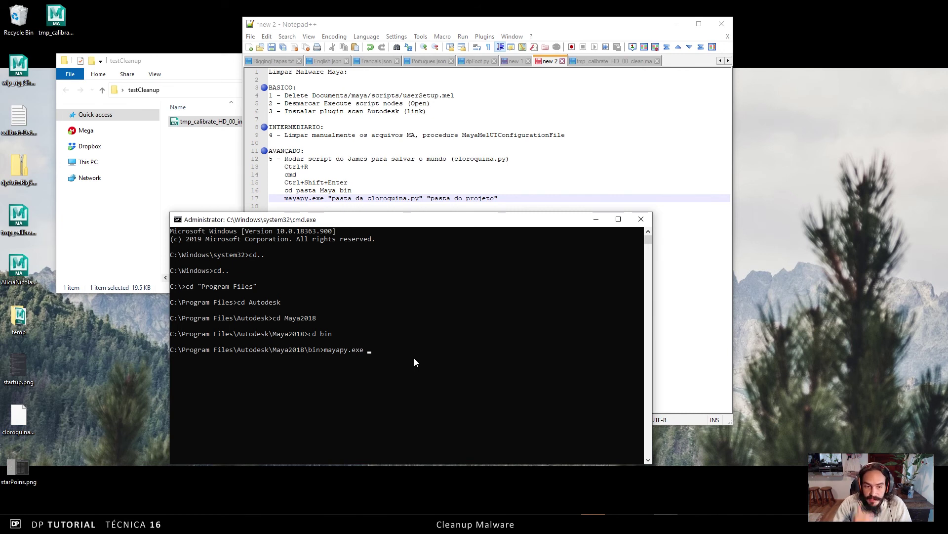
{"action": "type", "text": "C:/Users/nil"}
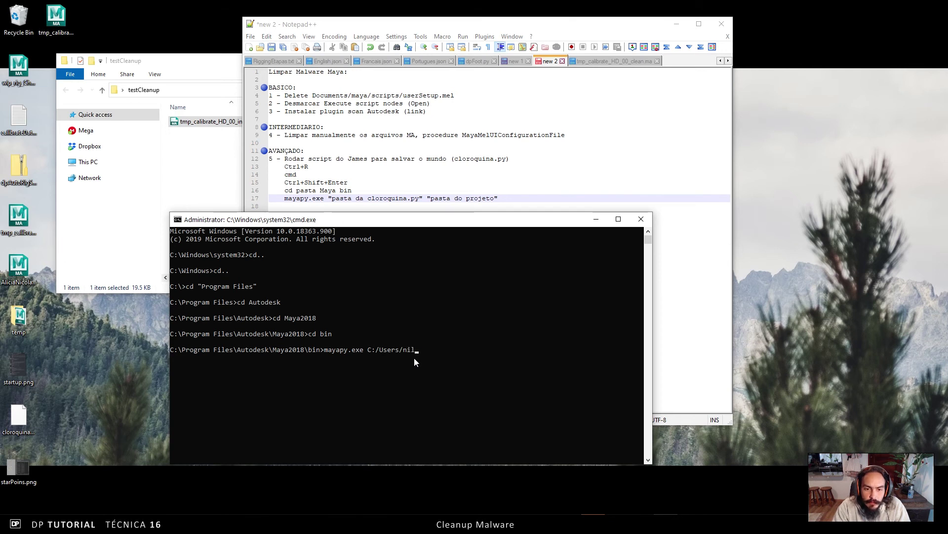
{"action": "type", "text": "/Deskto"}
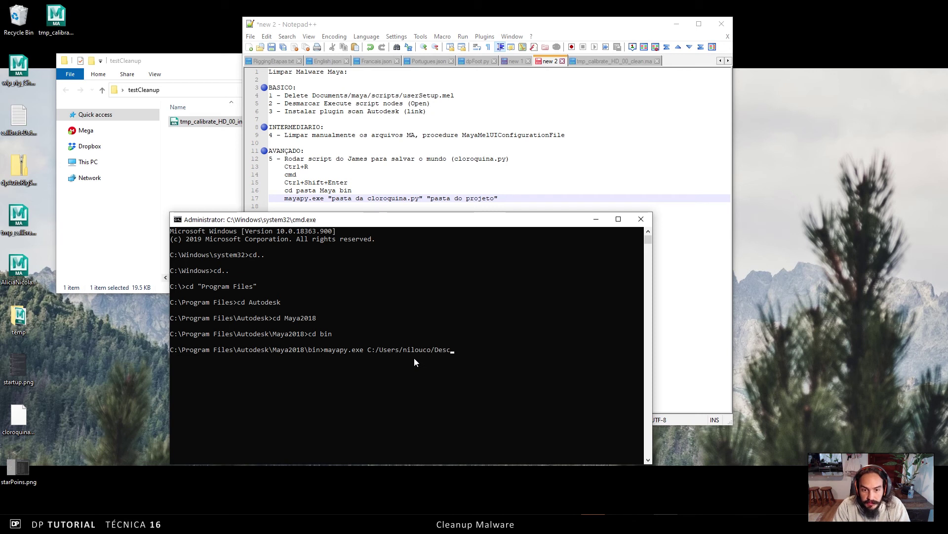
{"action": "type", "text": "p"}
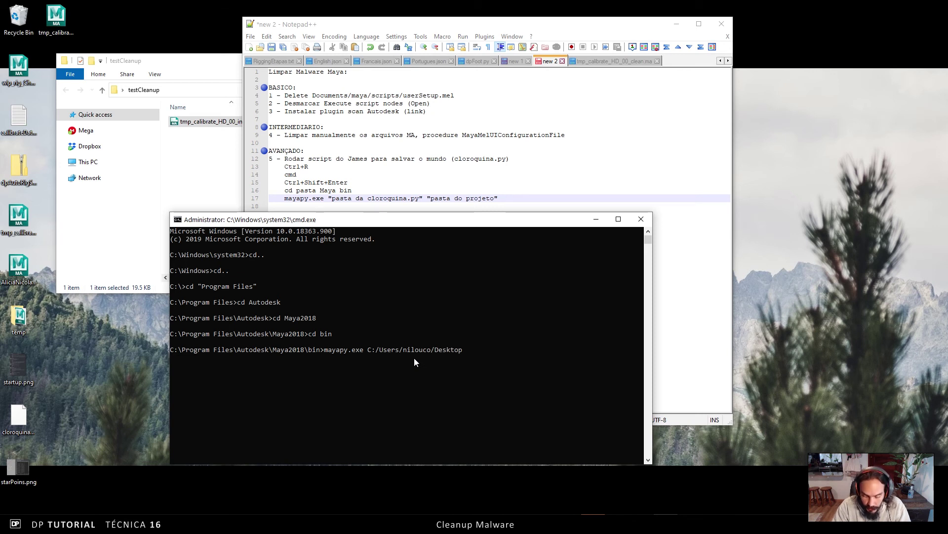
{"action": "type", "text": "/test"}
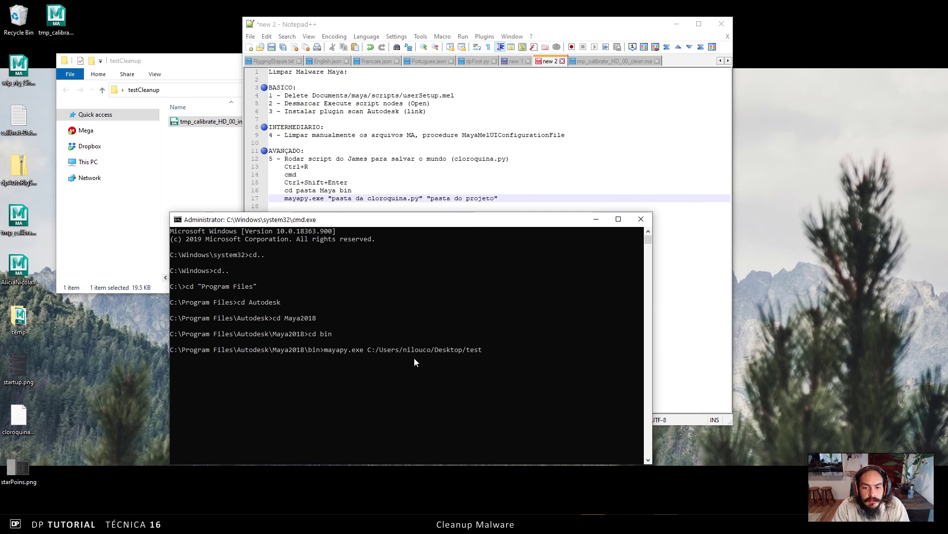
{"action": "type", "text": "Cleanu"}
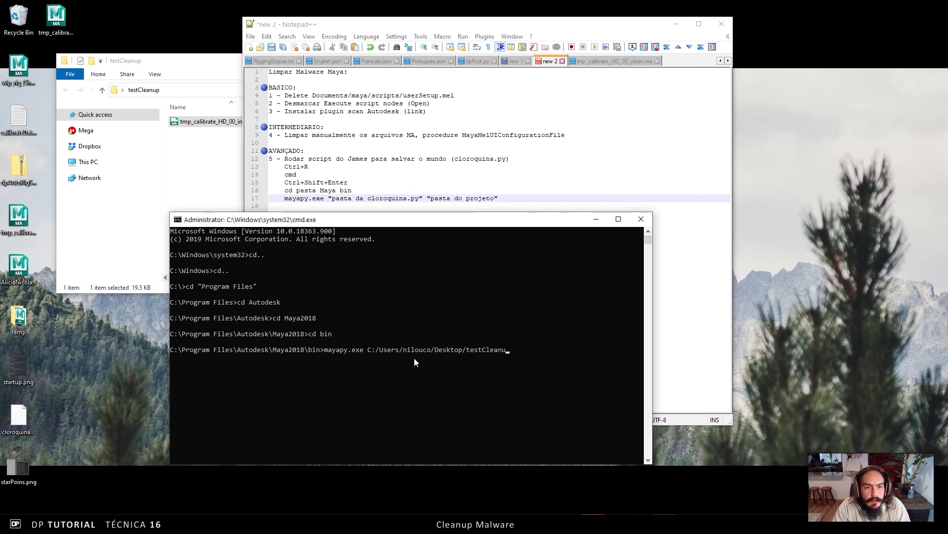
{"action": "key", "text": "BackSpace"}
{"action": "key", "text": "BackSpace"}
{"action": "key", "text": "BackSpace"}
{"action": "key", "text": "BackSpace"}
{"action": "key", "text": "BackSpace"}
{"action": "key", "text": "BackSpace"}
{"action": "key", "text": "BackSpace"}
{"action": "key", "text": "BackSpace"}
{"action": "key", "text": "BackSpace"}
{"action": "key", "text": "BackSpace"}
{"action": "key", "text": "BackSpace"}
{"action": "key", "text": "BackSpace"}
{"action": "key", "text": "BackSpace"}
{"action": "key", "text": "BackSpace"}
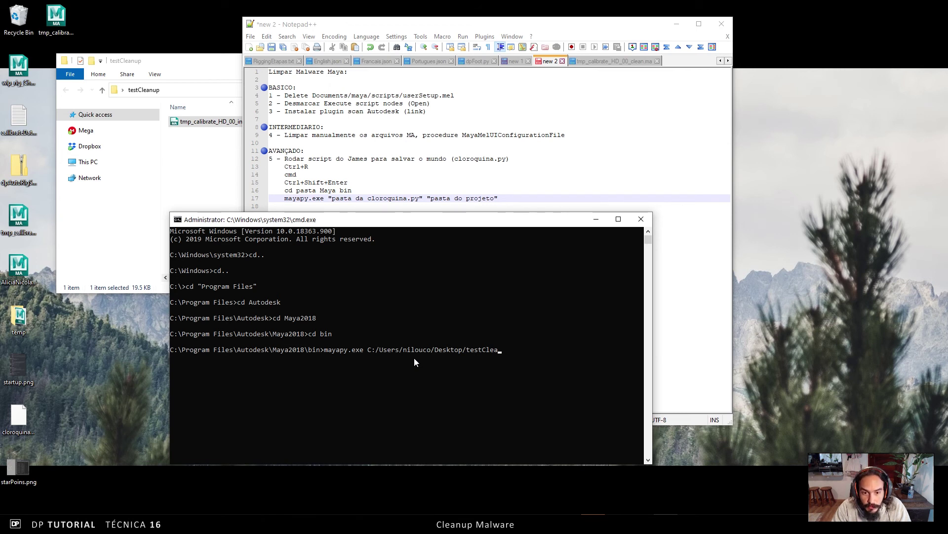
- Make the script path end in cloroquina.py and add a quoted path to the user's Desktop folder under C:/Users as the second argument
{"action": "type", "text": "top/cloroqui"}
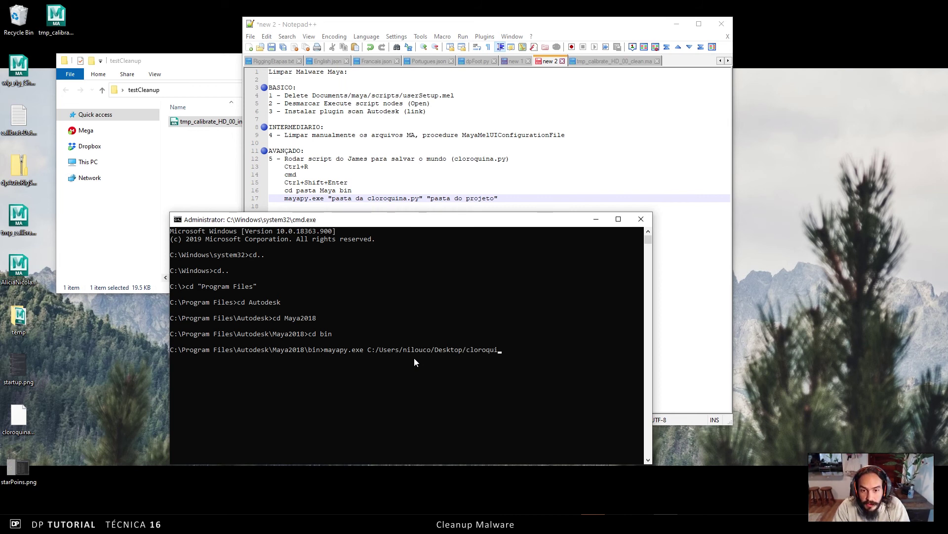
{"action": "type", "text": "na.py"}
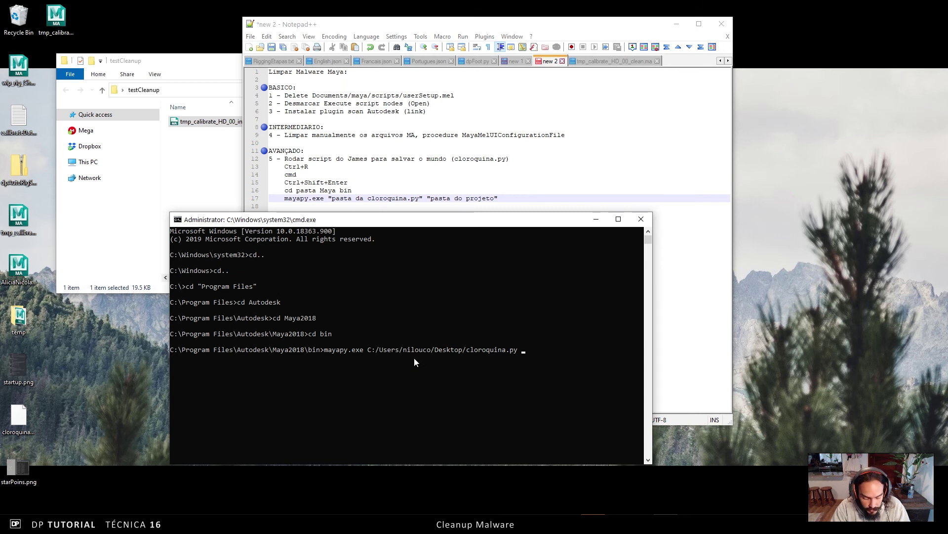
{"action": "type", "text": " \"\""}
{"action": "key", "text": "Left"}
{"action": "type", "text": "C:/"}
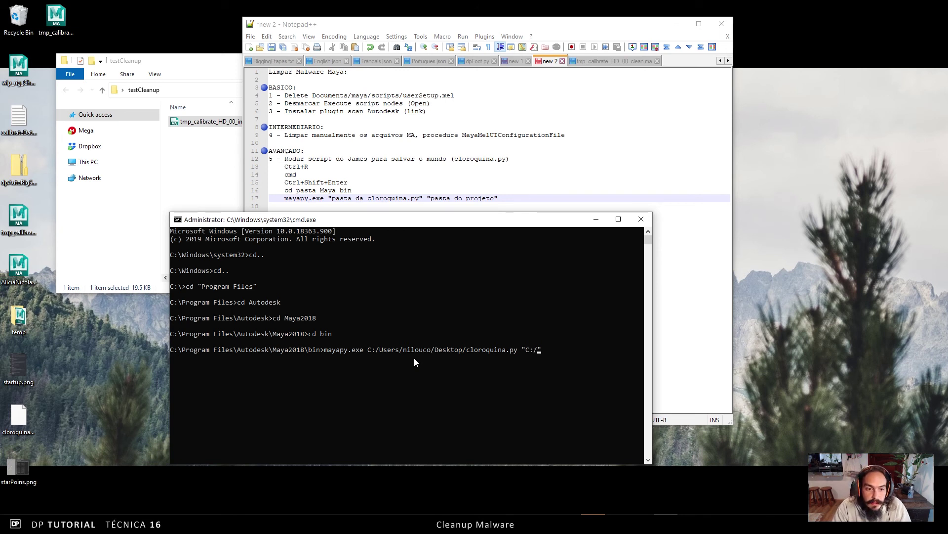
{"action": "type", "text": "Users"}
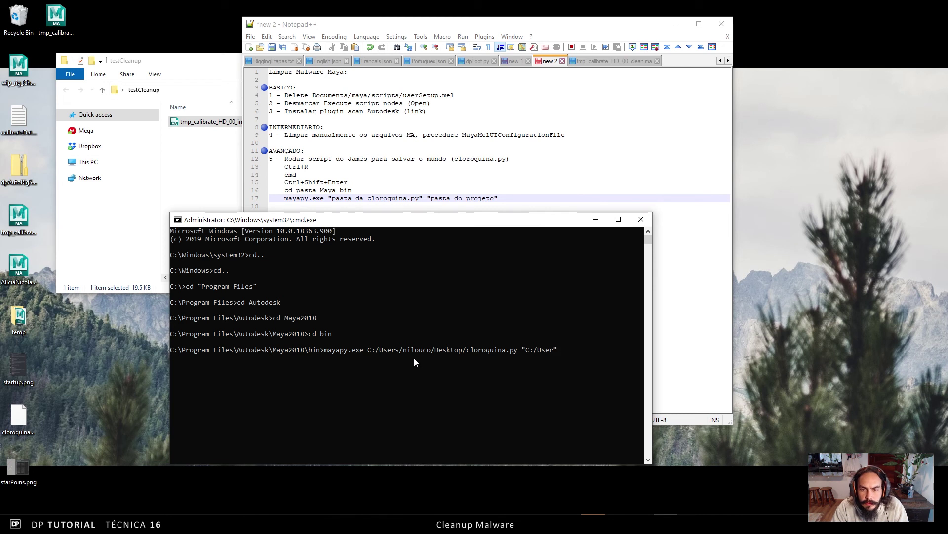
{"action": "type", "text": "/nilouco"}
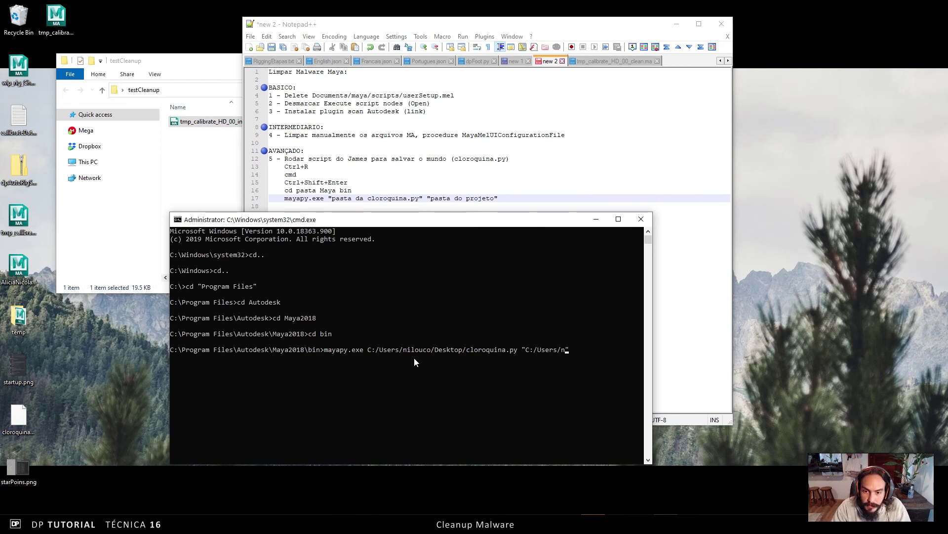
{"action": "type", "text": "/"}
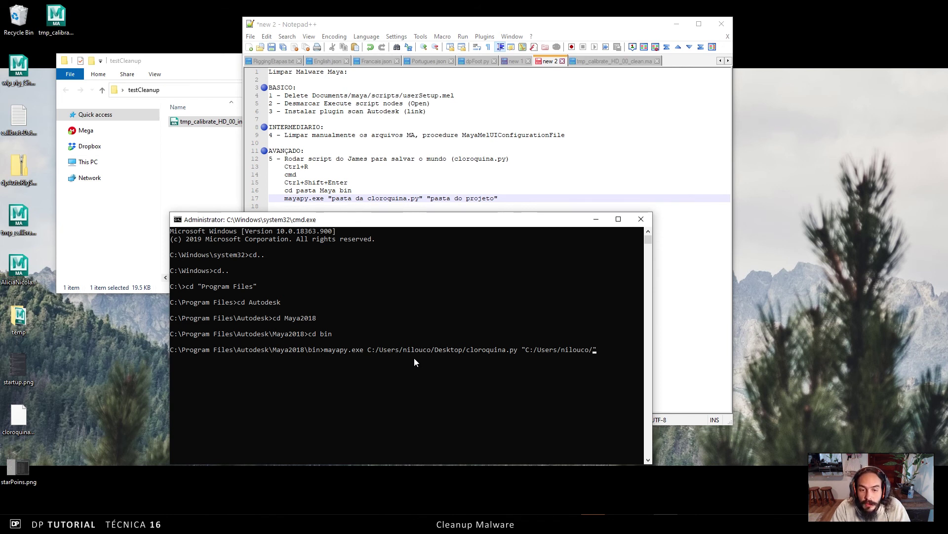
{"action": "type", "text": "Desktop"}
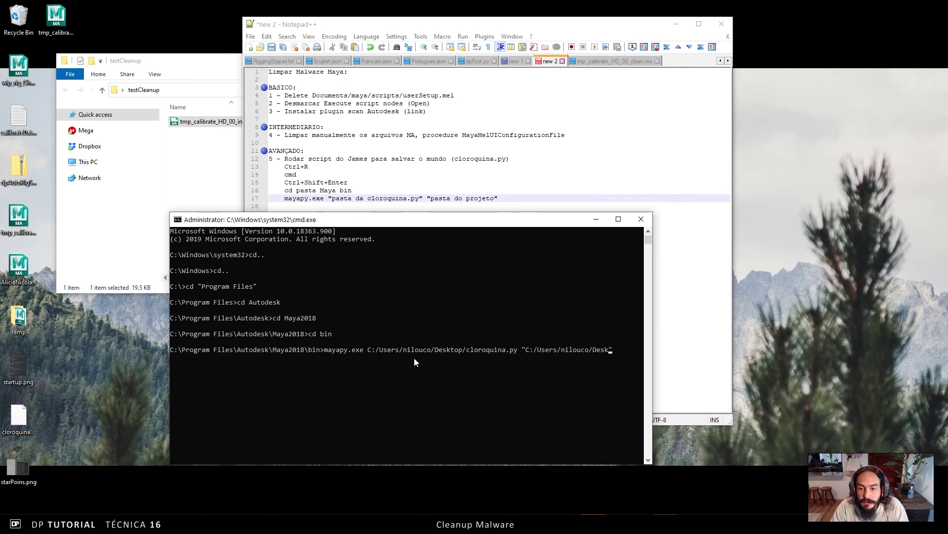
{"action": "type", "text": "/"}
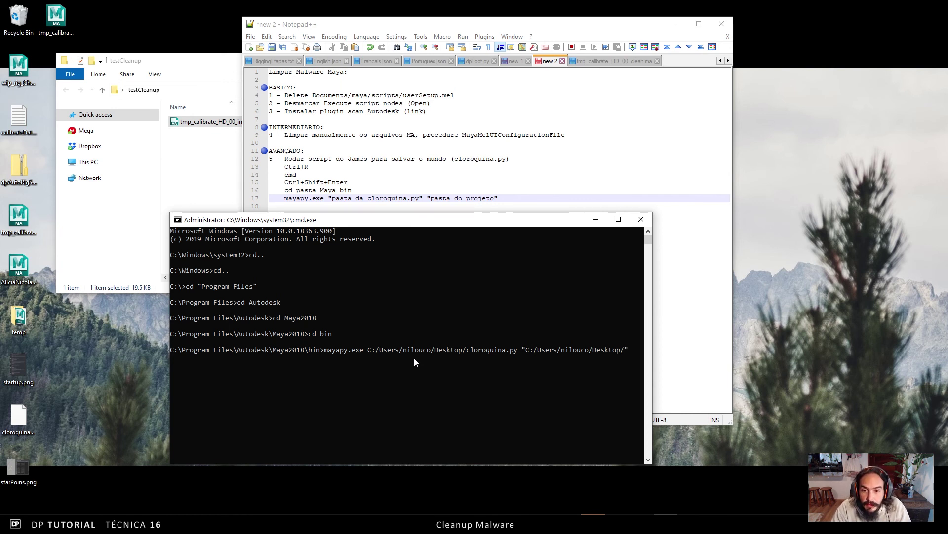
{"action": "type", "text": "cleanu"}
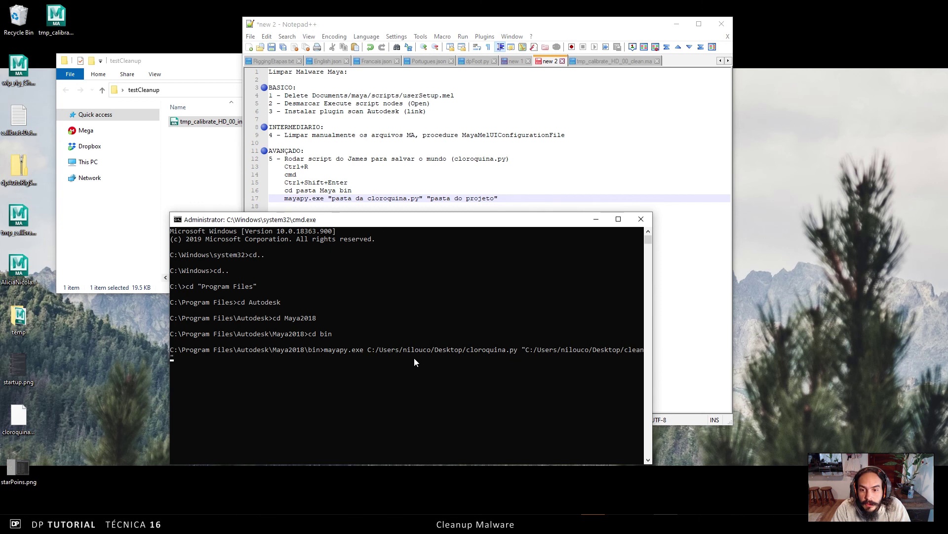
{"action": "type", "text": "p"}
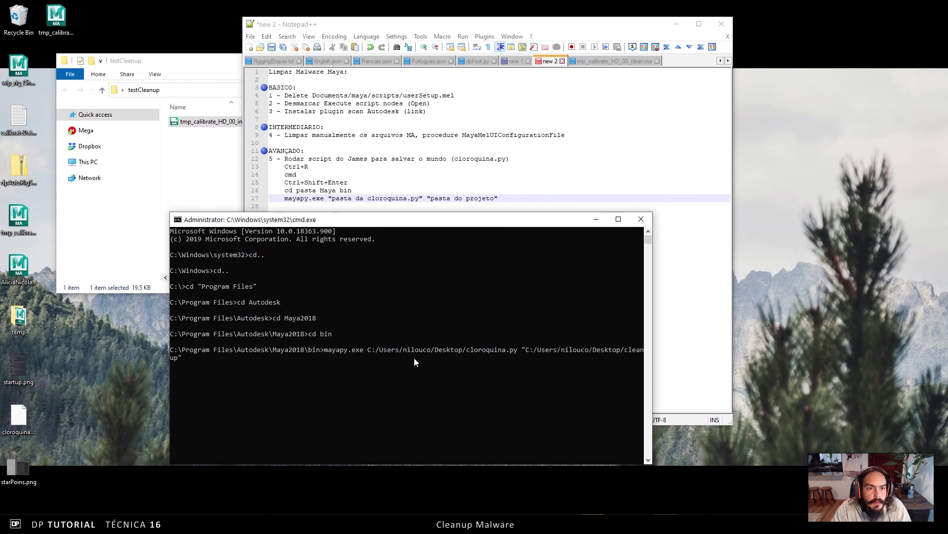
{"action": "key", "text": "BackSpace"}
{"action": "key", "text": "BackSpace"}
{"action": "key", "text": "BackSpace"}
{"action": "key", "text": "BackSpace"}
{"action": "key", "text": "BackSpace"}
{"action": "key", "text": "BackSpace"}
{"action": "key", "text": "BackSpace"}
- Complete the quoted project path with testCleanup, widen the console window and run the mayapy.exe command
{"action": "type", "text": "test"}
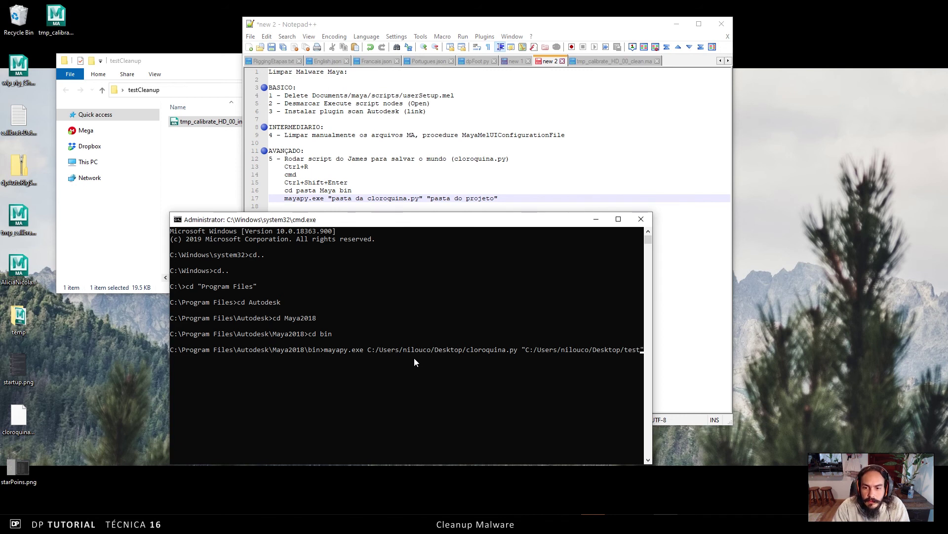
{"action": "type", "text": "Clean"}
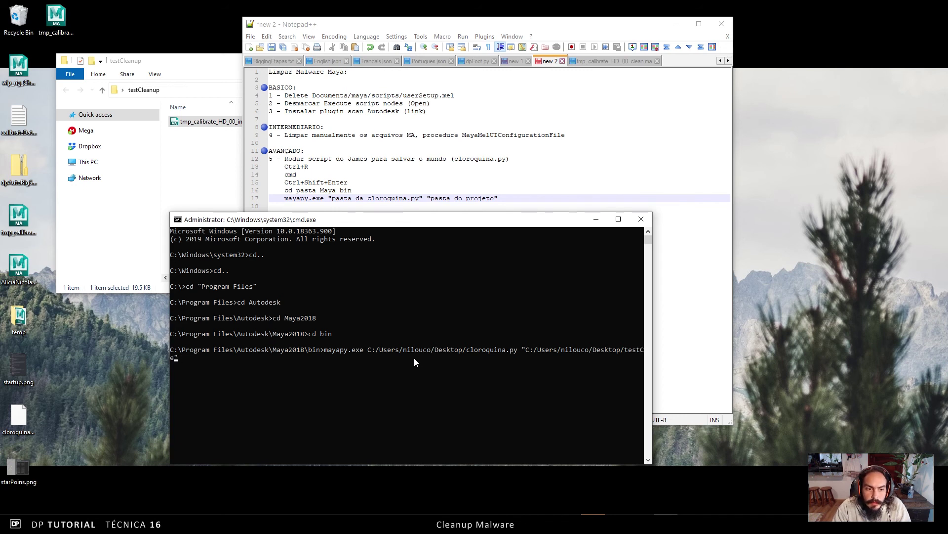
{"action": "type", "text": "up"}
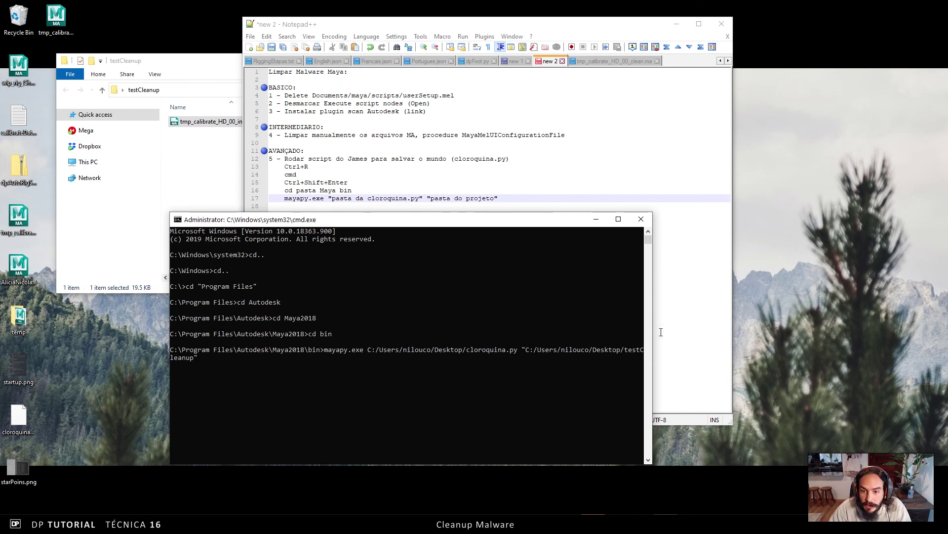
{"action": "left_click_drag", "start_coordinate": [653, 357], "coordinate": [721, 357]}
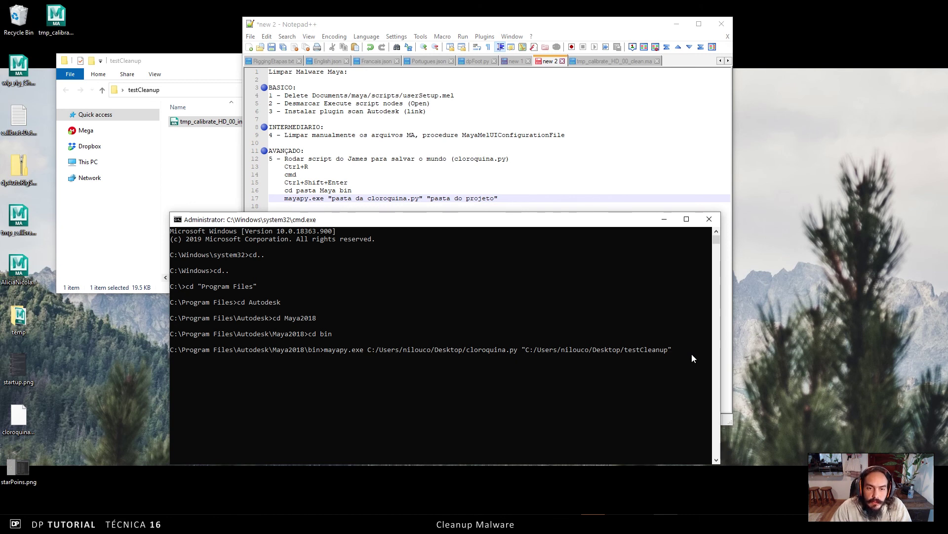
{"action": "key", "text": "Return"}
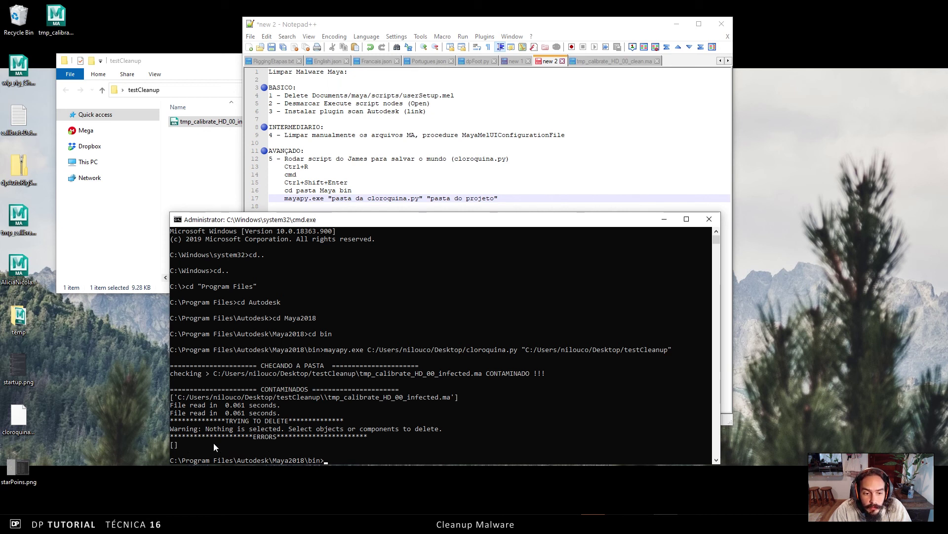
- Open tmp_calibrate_HD_00_infected.ma in Notepad++, search it for MayaMelUIConfigurationFile and return to the Command Prompt
{"action": "left_click_drag", "start_coordinate": [187, 125], "coordinate": [393, 144]}
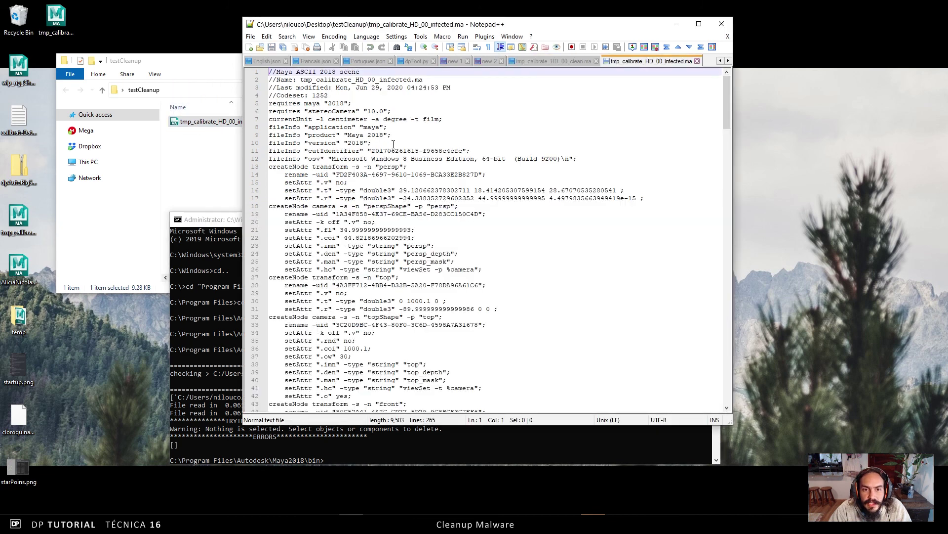
{"action": "key", "text": "ctrl+f"}
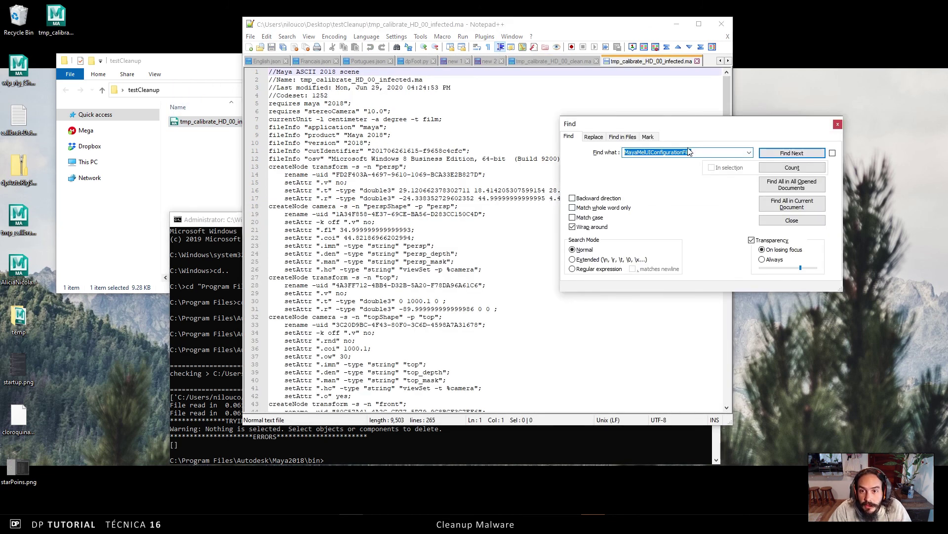
{"action": "left_click", "coordinate": [797, 154]}
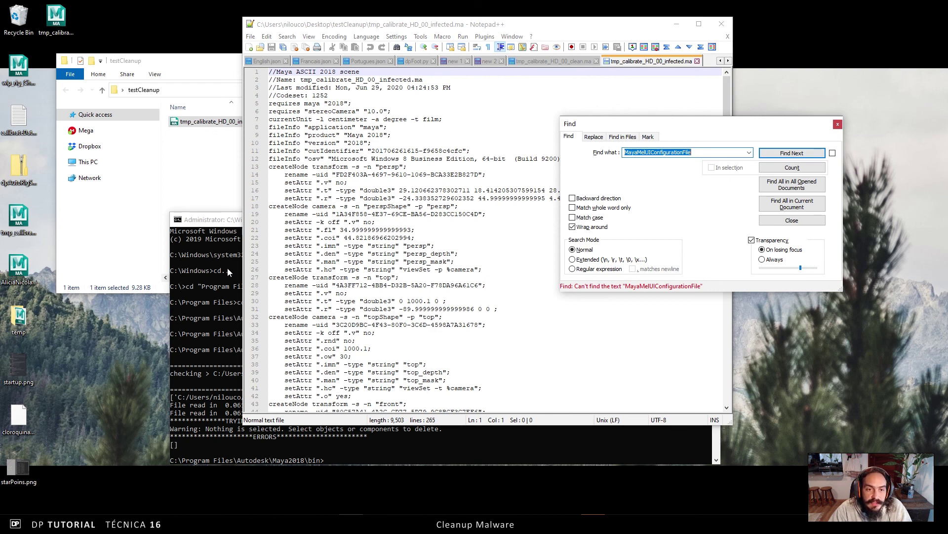
{"action": "left_click", "coordinate": [211, 220]}
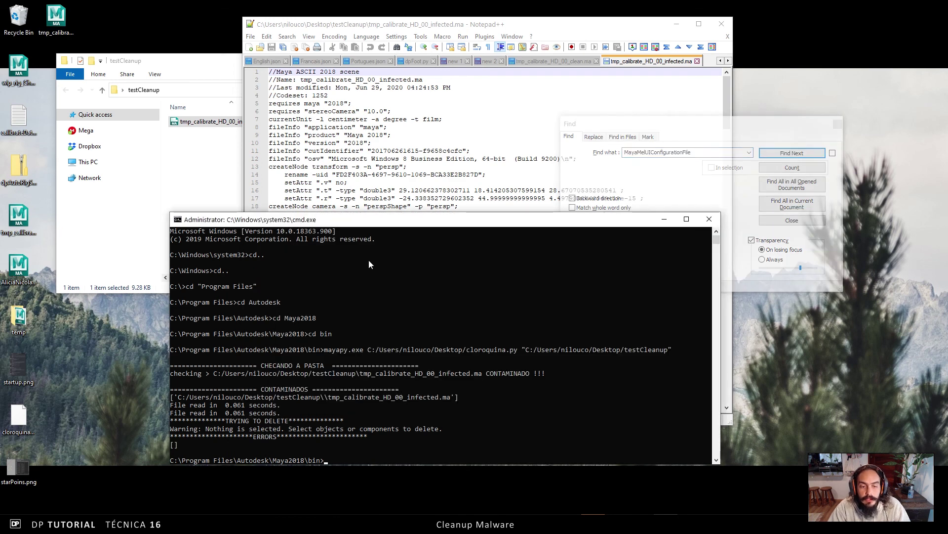